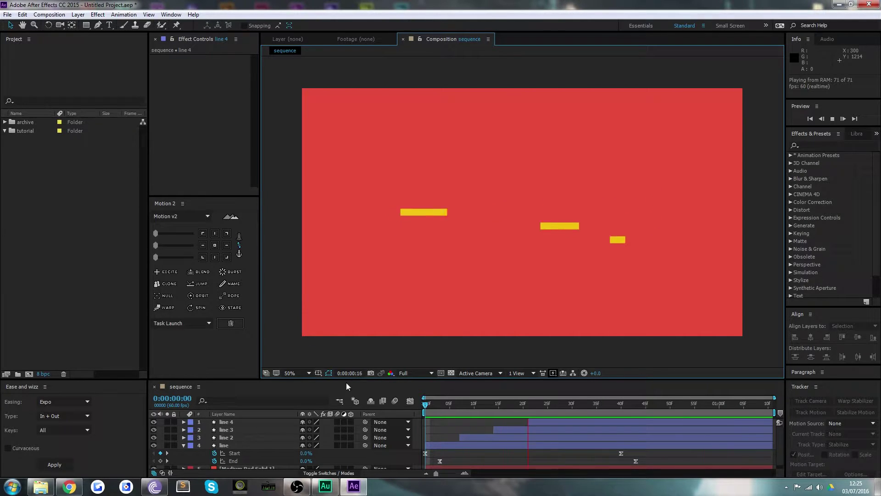
# Try starting the line 2, line 3 and line 4 layers together at frame 0, preview, and restore the staggered starts
pyautogui.click(455, 405)
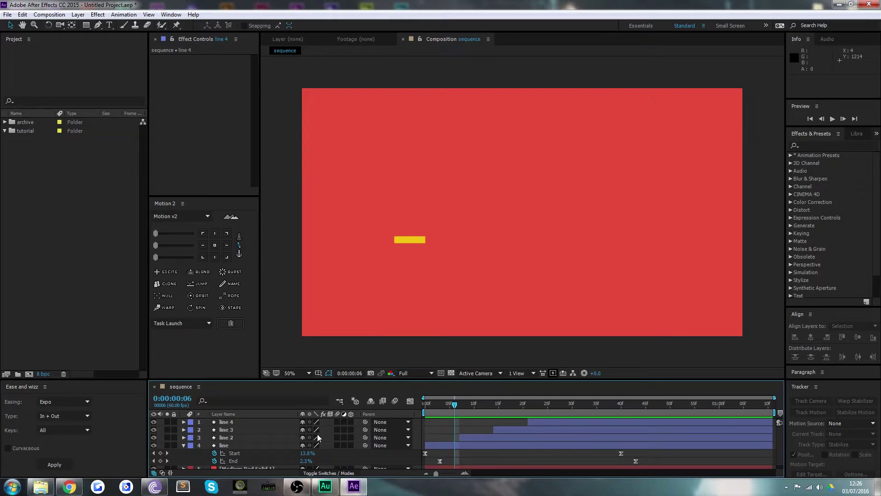
pyautogui.moveTo(439, 405); pyautogui.dragTo(514, 415)
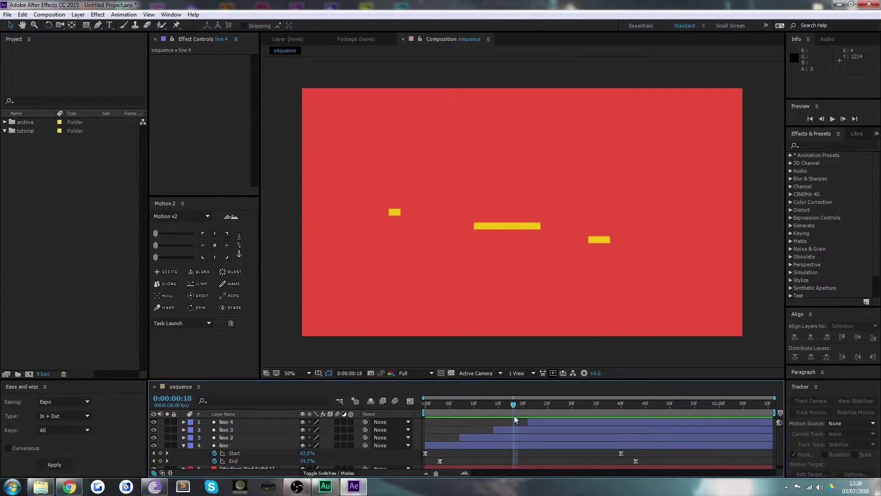
pyautogui.click(470, 439)
pyautogui.moveTo(469, 438); pyautogui.dragTo(437, 438)
pyautogui.press('u')
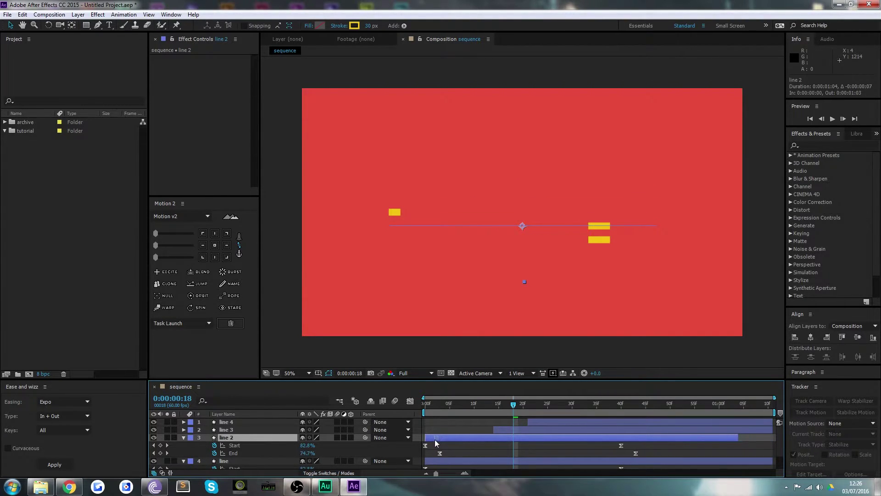
pyautogui.moveTo(498, 431); pyautogui.dragTo(439, 429)
pyautogui.moveTo(541, 422); pyautogui.dragTo(401, 402)
pyautogui.press('space')
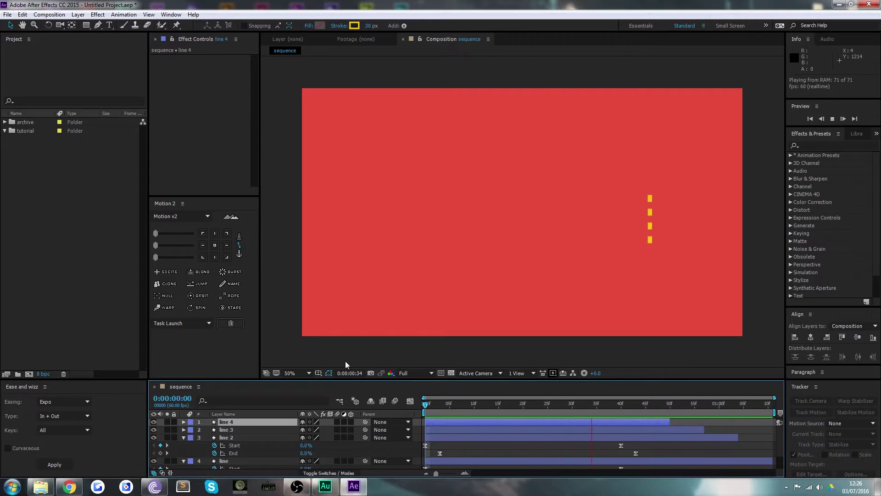
pyautogui.moveTo(448, 413); pyautogui.dragTo(582, 417)
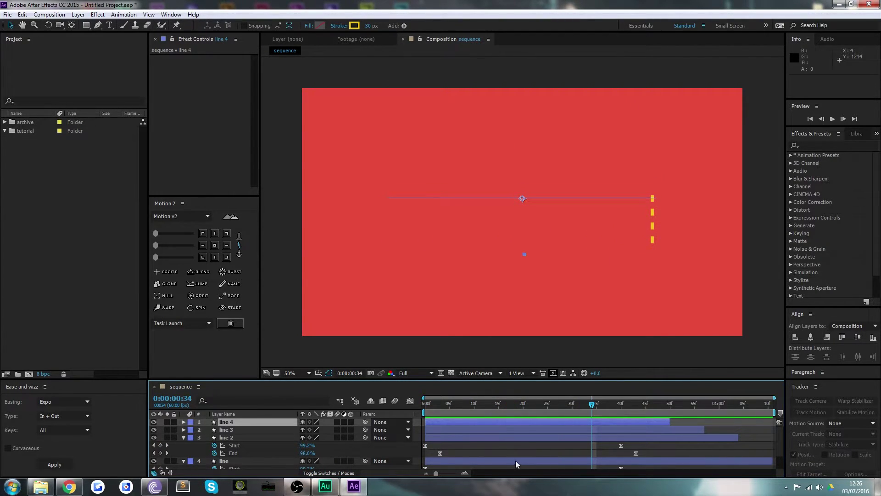
pyautogui.hotkey('ctrl', 'z')
pyautogui.hotkey('ctrl', 'z')
pyautogui.moveTo(478, 437); pyautogui.dragTo(512, 438)
# Preview the staggered four-line animation in the sequence composition
pyautogui.moveTo(441, 404); pyautogui.dragTo(523, 403)
pyautogui.press('space')
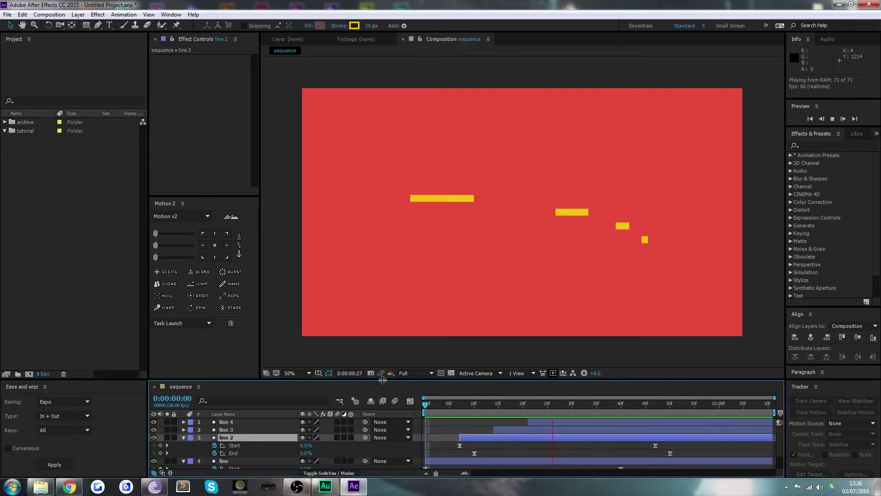
pyautogui.press('space')
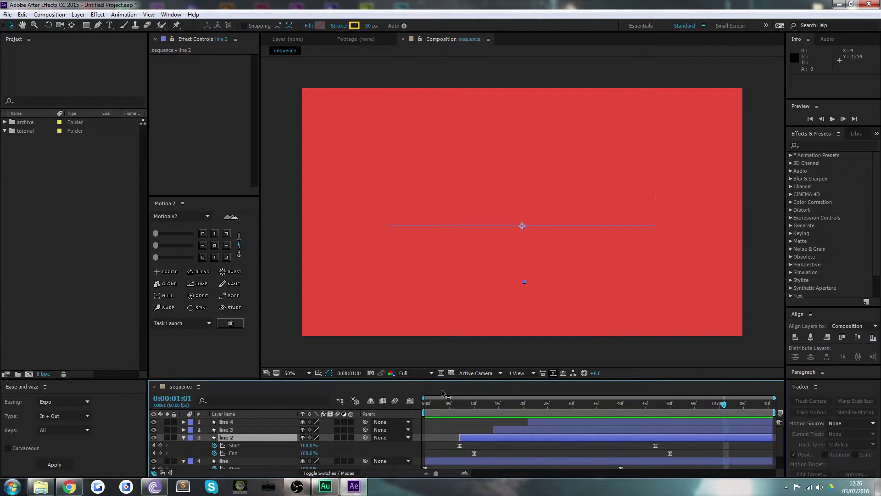
pyautogui.press('space')
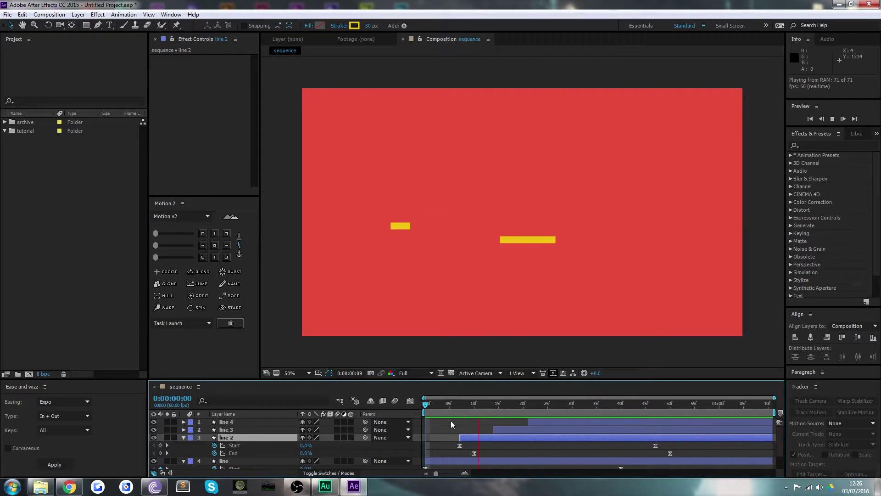
pyautogui.press('space')
pyautogui.click(277, 187)
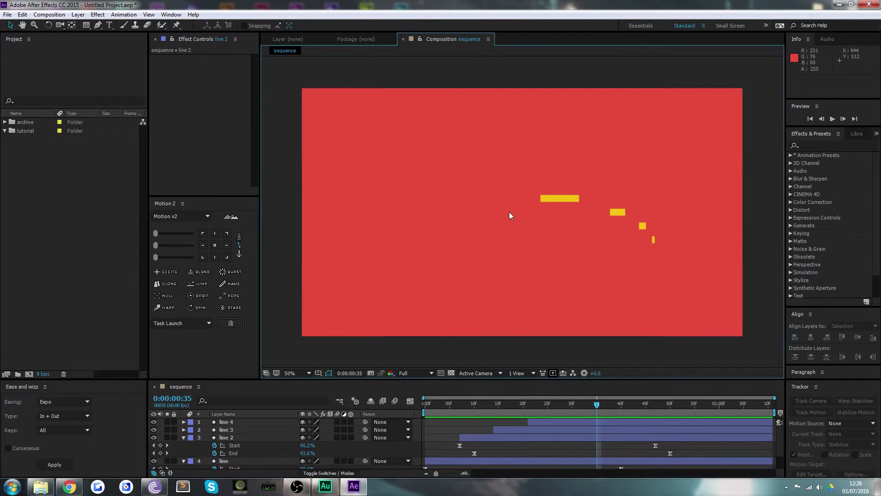
# Create a 1920 x 1080, 60 fps composition named tut lasting 2 seconds and place it in the tutorial folder
pyautogui.click(36, 214)
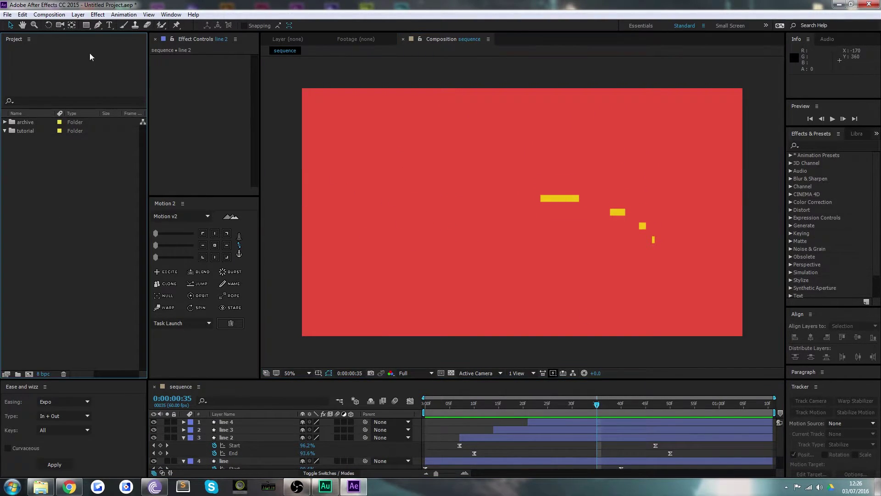
pyautogui.click(49, 14)
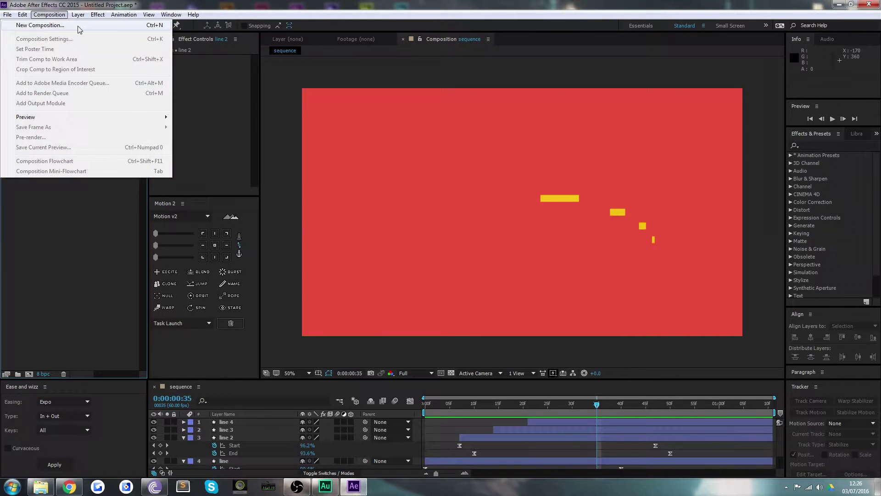
pyautogui.click(77, 23)
pyautogui.write('tut')
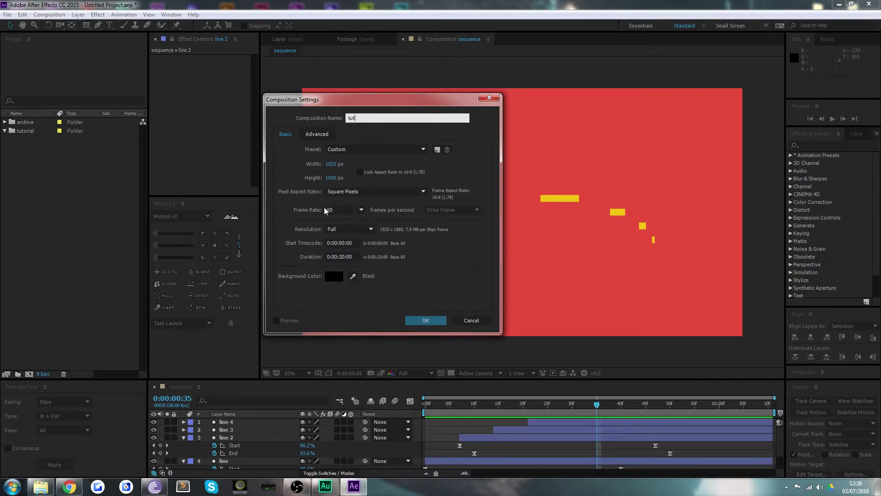
pyautogui.click(342, 256)
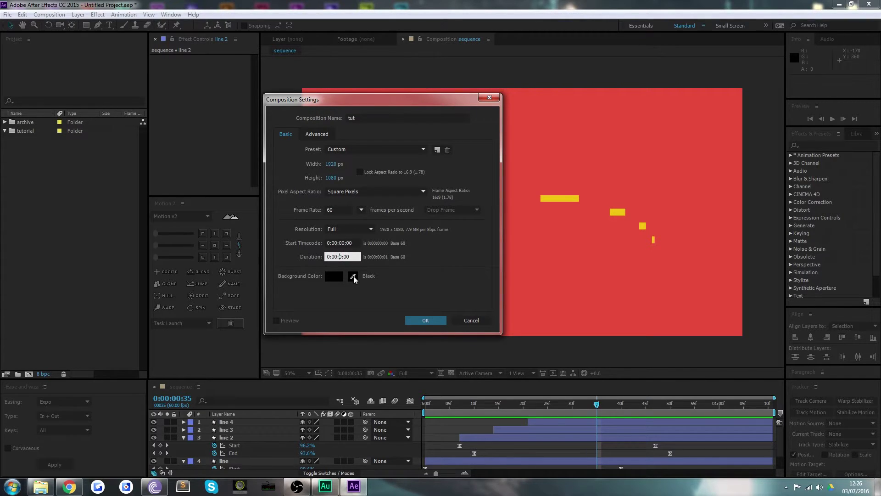
pyautogui.press('Right')
pyautogui.click(424, 320)
pyautogui.click(84, 169)
pyautogui.moveTo(27, 131); pyautogui.dragTo(31, 137)
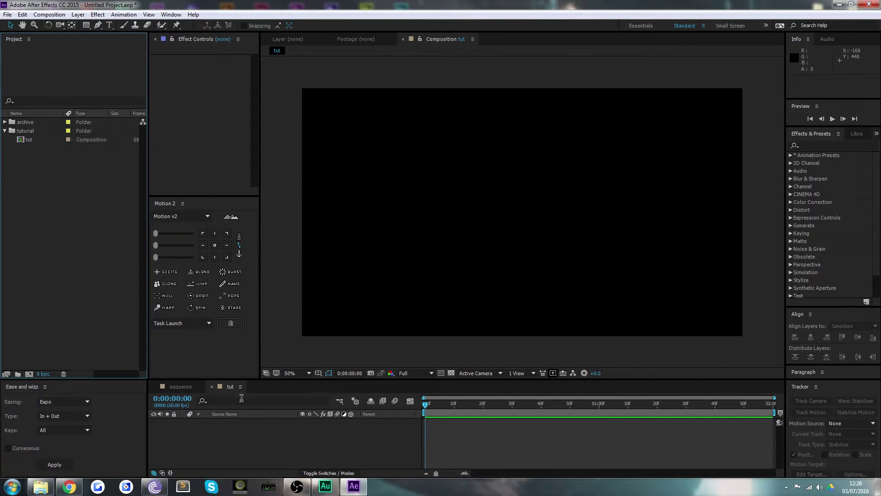
# Add a medium red solid layer as the background of the tut composition
pyautogui.click(78, 14)
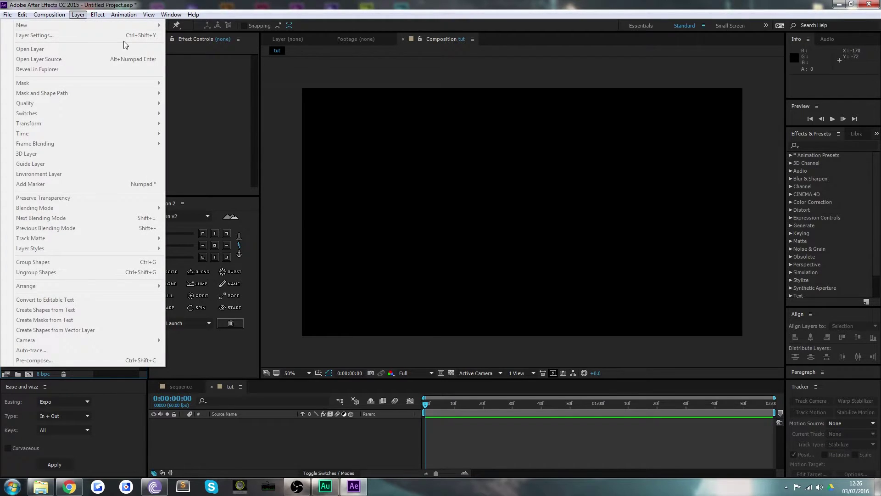
pyautogui.click(372, 440)
pyautogui.click(78, 14)
pyautogui.moveTo(92, 25)
pyautogui.click(186, 38)
pyautogui.click(137, 185)
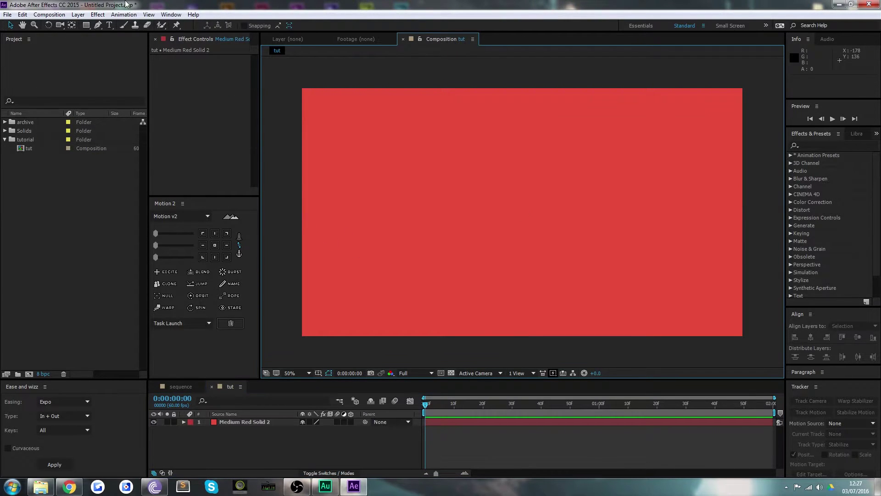
# Draw a straight vertical line spanning most of the frame height with the Pen tool, using a yellow 30 px stroke
pyautogui.click(98, 25)
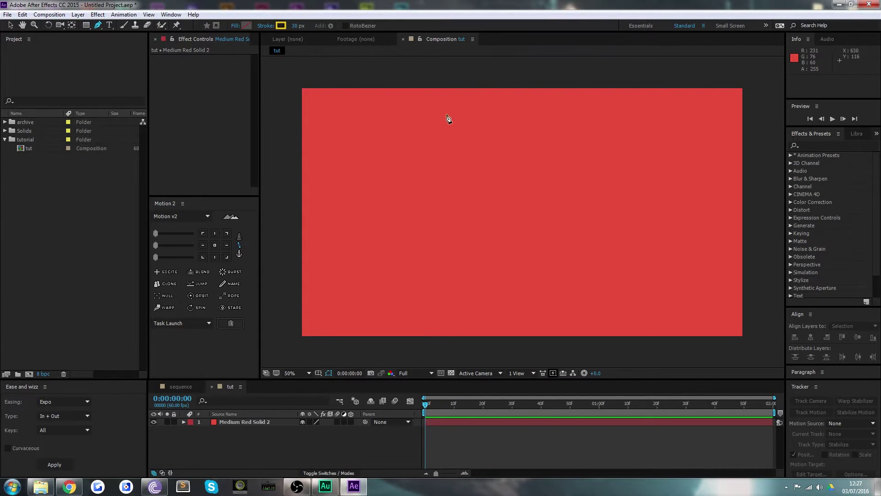
pyautogui.click(460, 104)
pyautogui.click(461, 320)
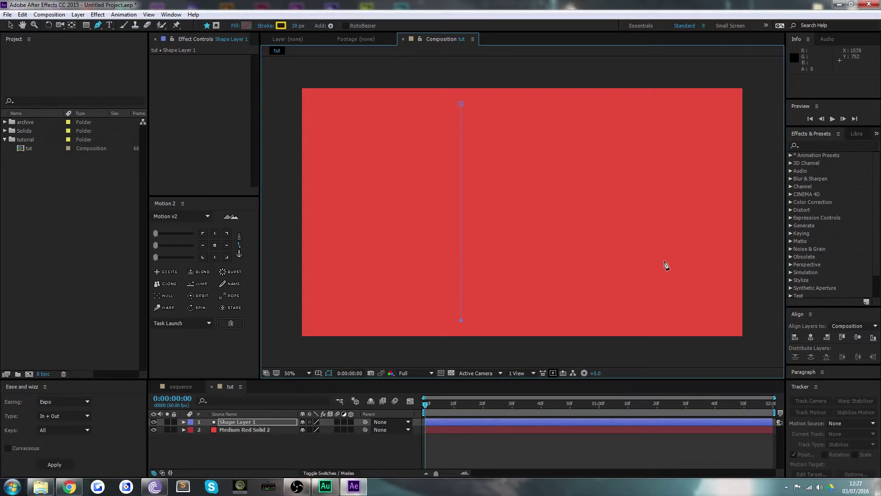
pyautogui.press('v')
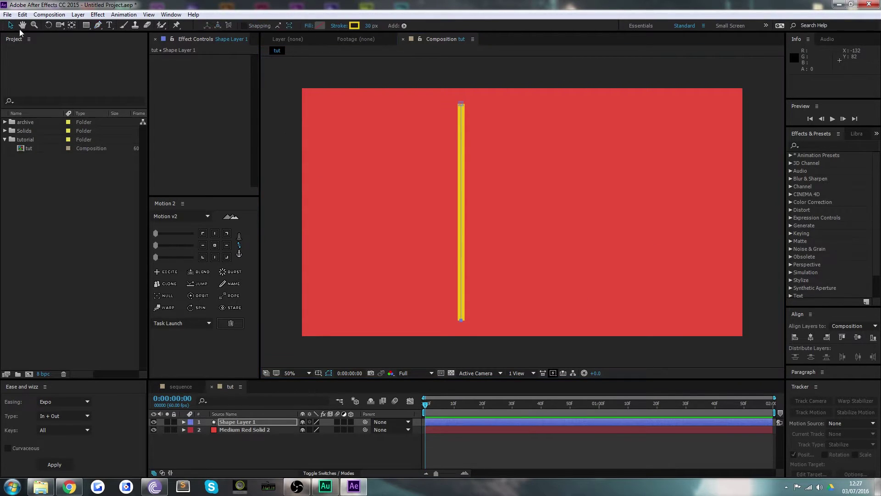
# Center the shape layer's anchor point on the vertical line
pyautogui.click(215, 246)
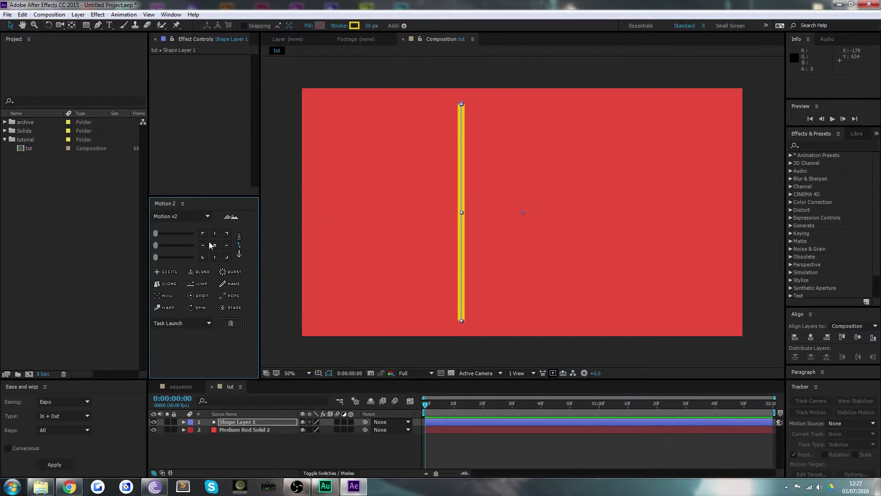
pyautogui.press('F2')
pyautogui.click(461, 142)
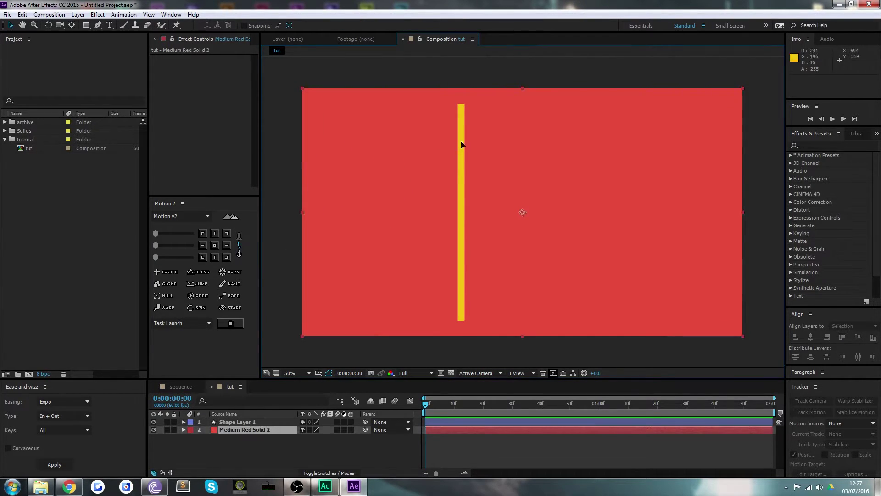
pyautogui.click(246, 421)
pyautogui.click(225, 414)
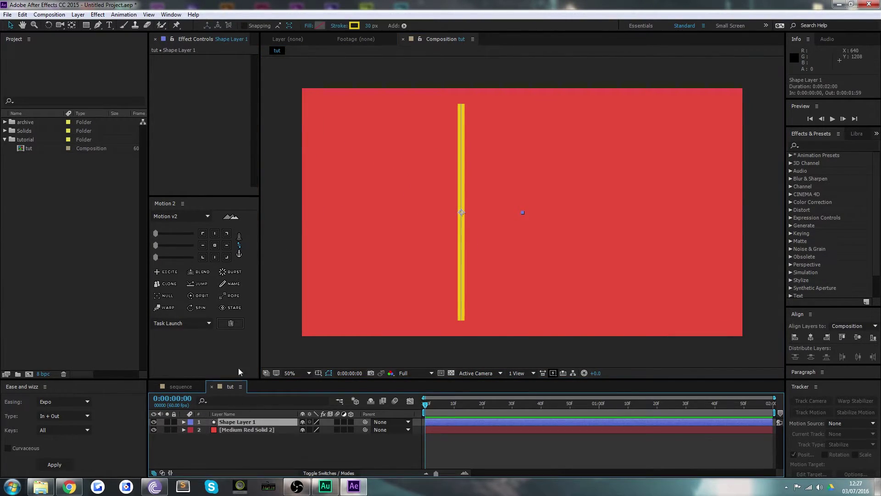
pyautogui.click(218, 246)
pyautogui.click(215, 234)
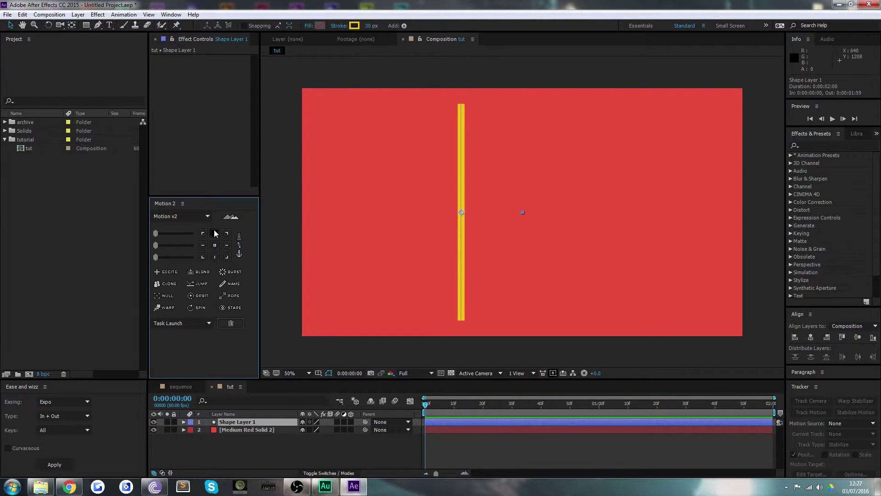
pyautogui.click(398, 159)
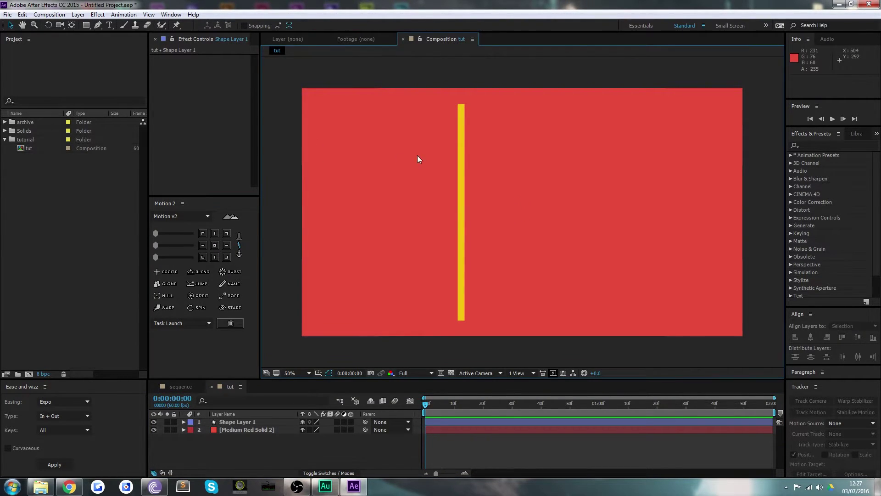
# Set the line layer's horizontal position to 960 to center it in the frame
pyautogui.click(252, 423)
pyautogui.press('p')
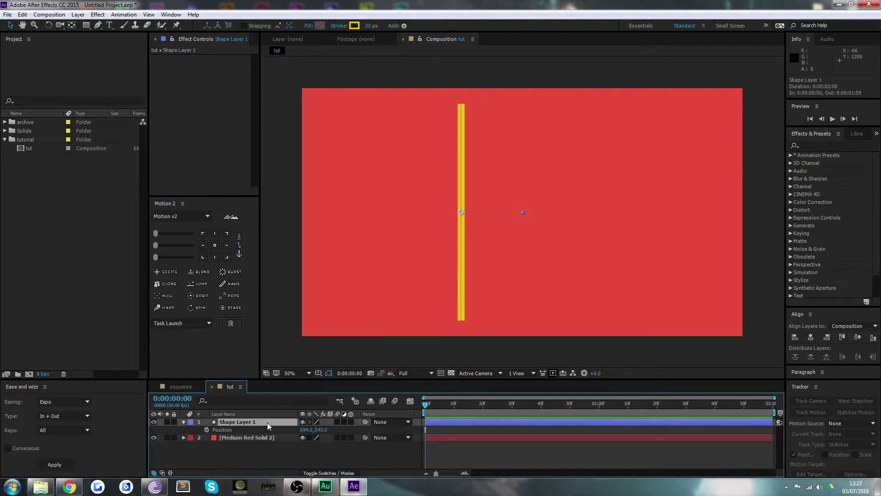
pyautogui.click(307, 430)
pyautogui.write('960')
pyautogui.press('Tab')
pyautogui.press('Return')
pyautogui.click(258, 451)
# Add a Trim Paths operator to the contents of the line's shape layer
pyautogui.click(244, 421)
pyautogui.click(183, 422)
pyautogui.click(183, 421)
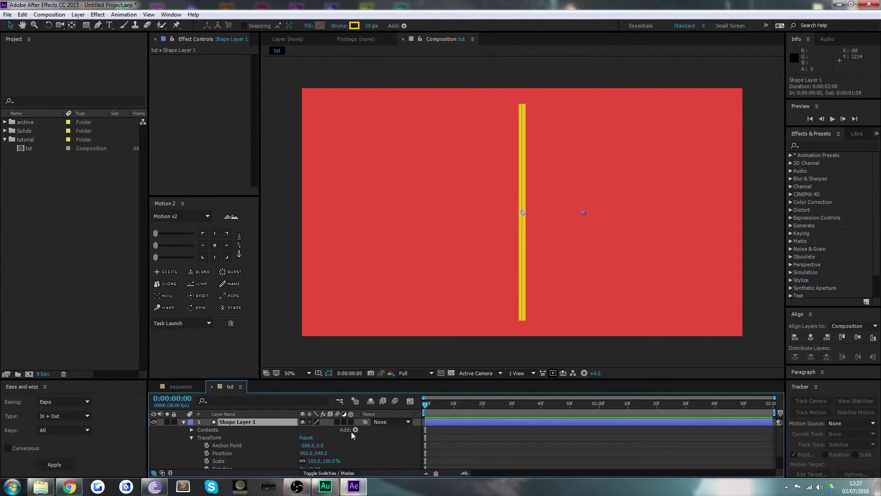
pyautogui.click(355, 429)
pyautogui.click(389, 380)
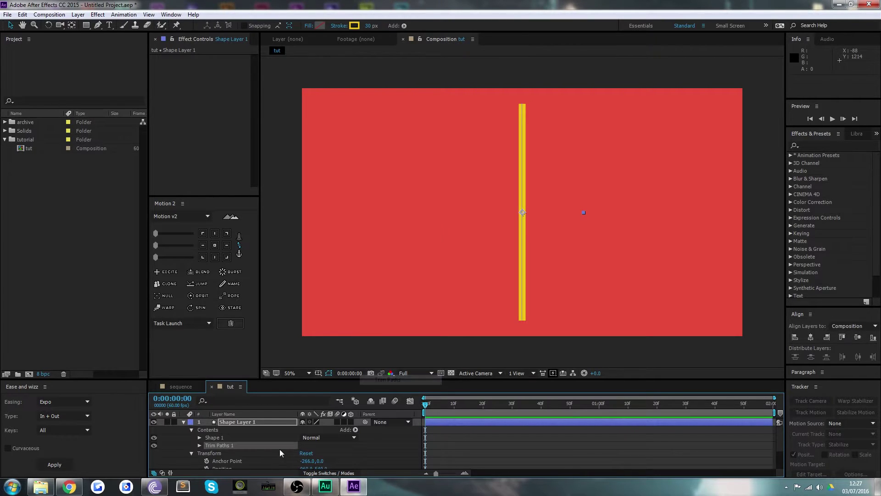
# Add keyframes for the Trim Paths Start and End values at frame 0 and frame 40
pyautogui.click(200, 445)
pyautogui.click(215, 449)
pyautogui.click(215, 441)
pyautogui.hotkey('shift', 'pagedown')
pyautogui.hotkey('shift', 'pagedown')
pyautogui.hotkey('shift', 'pagedown')
pyautogui.hotkey('shift', 'pagedown')
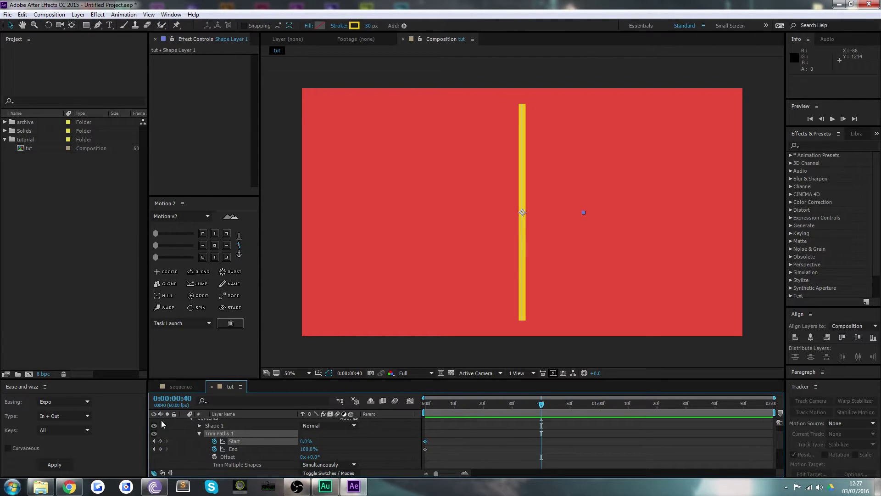
pyautogui.click(161, 449)
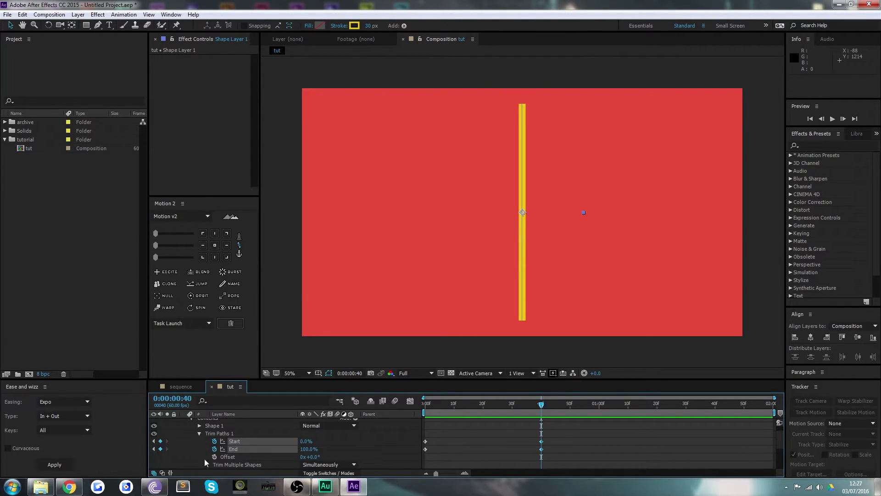
# Set End to 0% at frame 0 and Start to 100% at frame 40, and shift both End keyframes 3 frames later
pyautogui.press('Home')
pyautogui.click(167, 449)
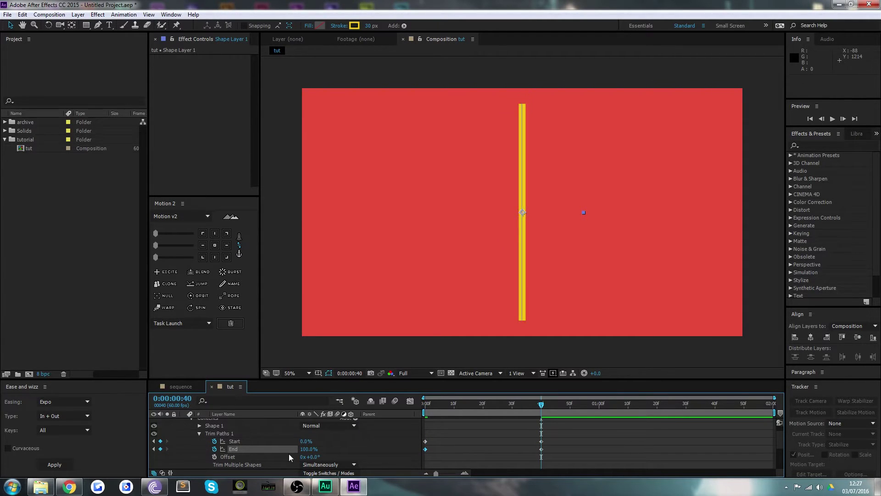
pyautogui.moveTo(306, 441)
pyautogui.mouseDown()
pyautogui.moveTo(563, 454)
pyautogui.moveTo(421, 452)
pyautogui.mouseUp()
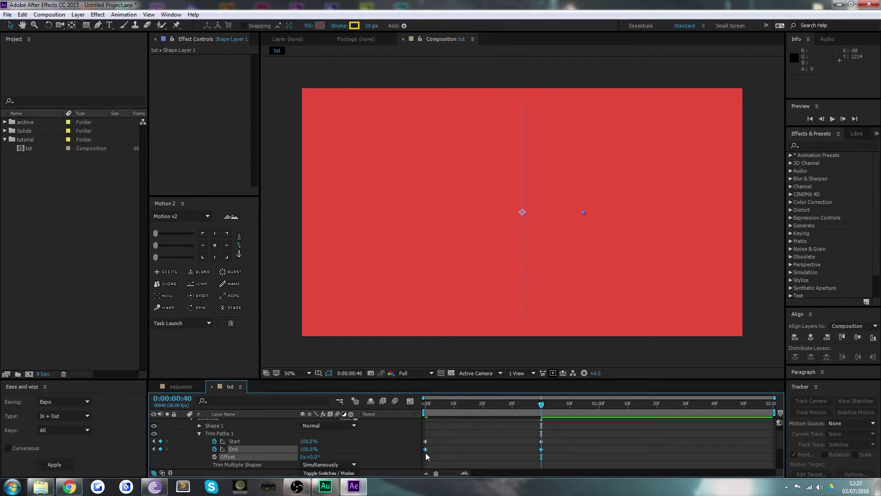
pyautogui.hotkey('alt', 'Right')
pyautogui.hotkey('alt', 'Right')
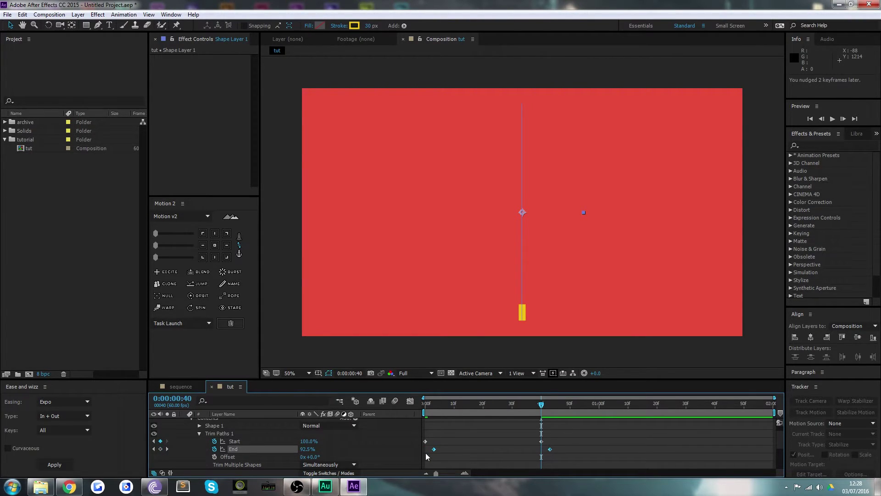
# Apply Easy Ease to all Start and End keyframes and display their speed curves
pyautogui.moveTo(563, 457); pyautogui.dragTo(432, 445)
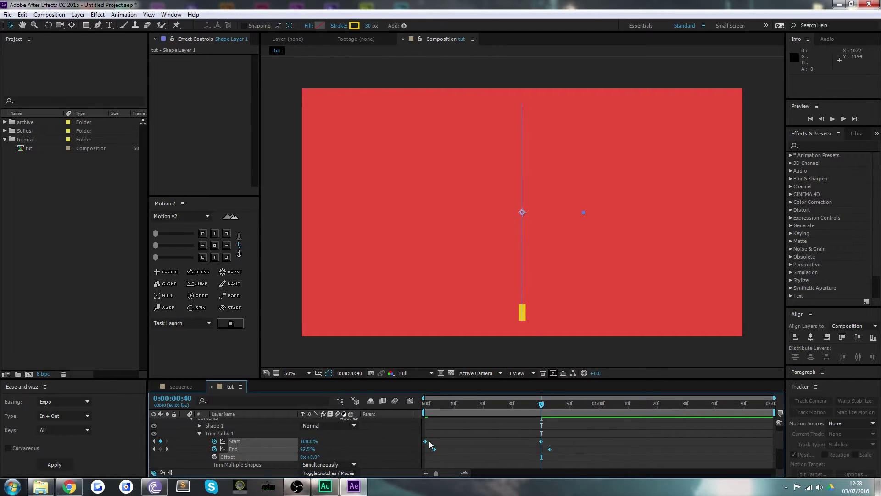
pyautogui.rightClick(427, 443)
pyautogui.moveTo(464, 434)
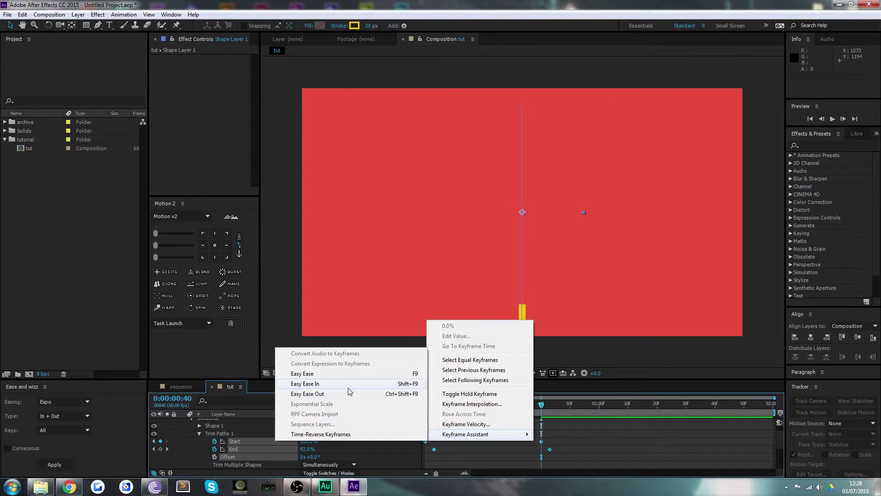
pyautogui.click(334, 384)
pyautogui.click(410, 401)
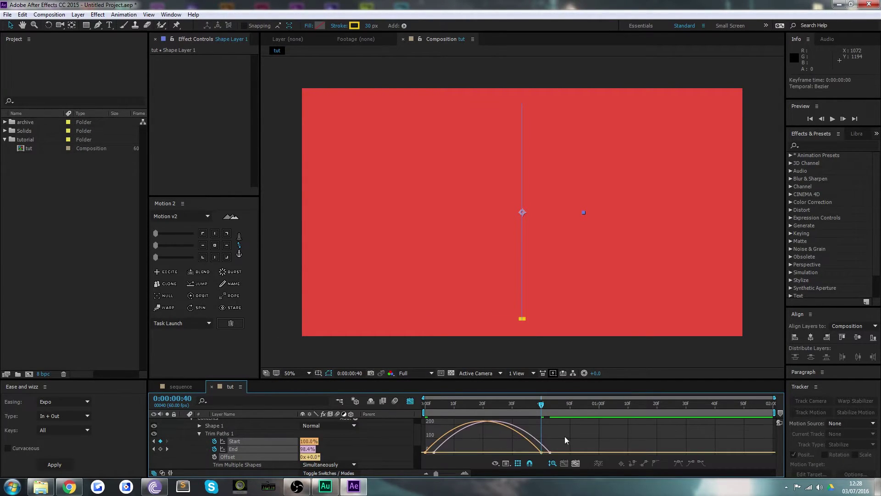
# Reshape the Start and End speed curves to peak early with a long ease-out, close the graph and preview from frame 0
pyautogui.moveTo(528, 450); pyautogui.dragTo(395, 450)
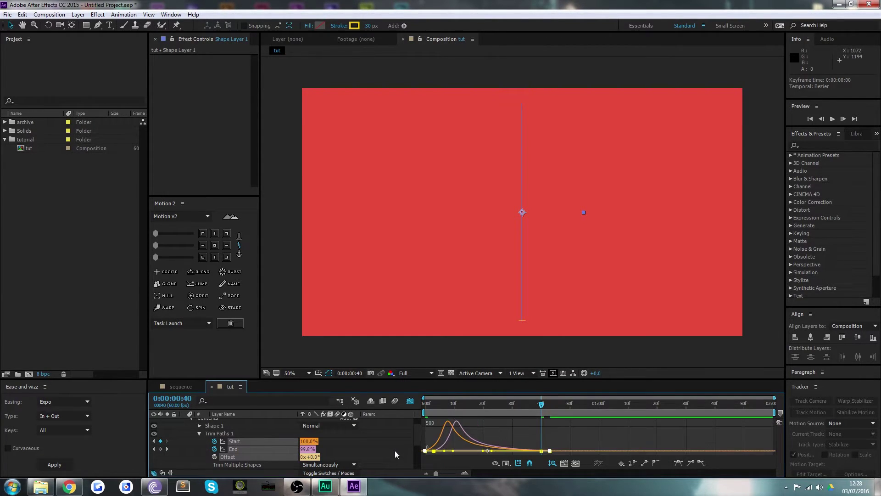
pyautogui.click(410, 400)
pyautogui.click(426, 404)
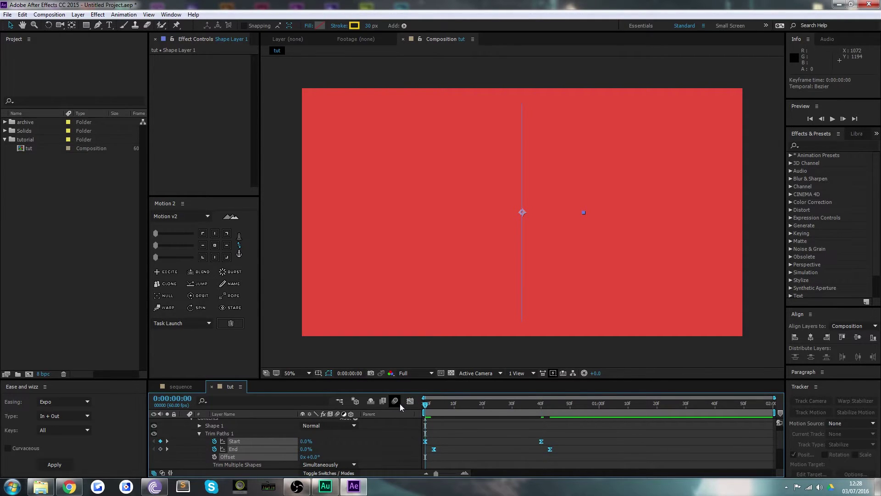
pyautogui.press('space')
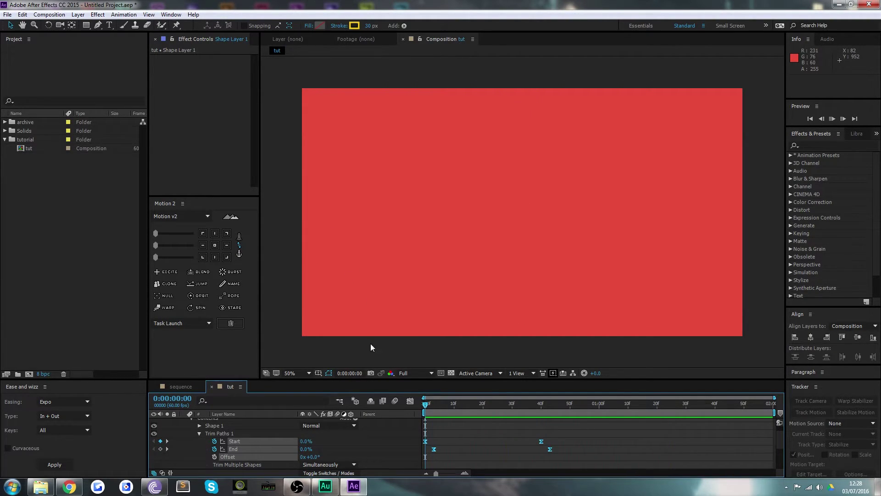
pyautogui.press('space')
# Show only the keyframed properties of Shape Layer 1 and enlarge the timeline area
pyautogui.press('u')
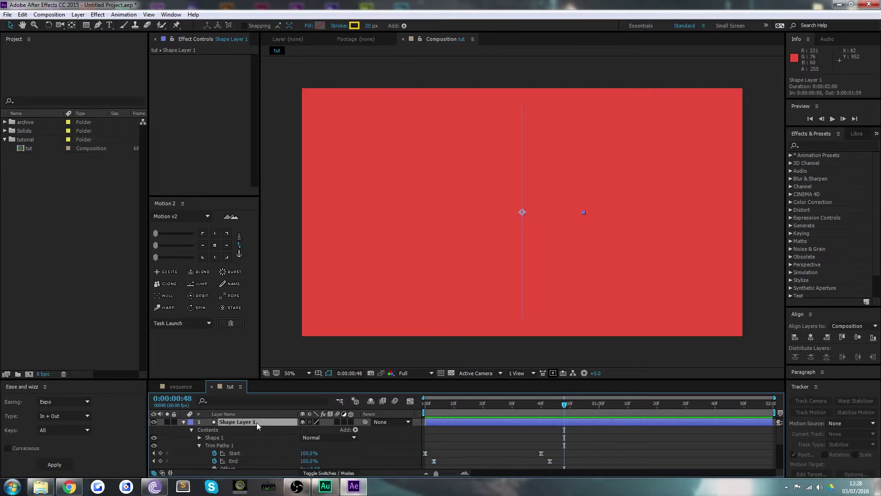
pyautogui.moveTo(368, 379); pyautogui.dragTo(375, 324)
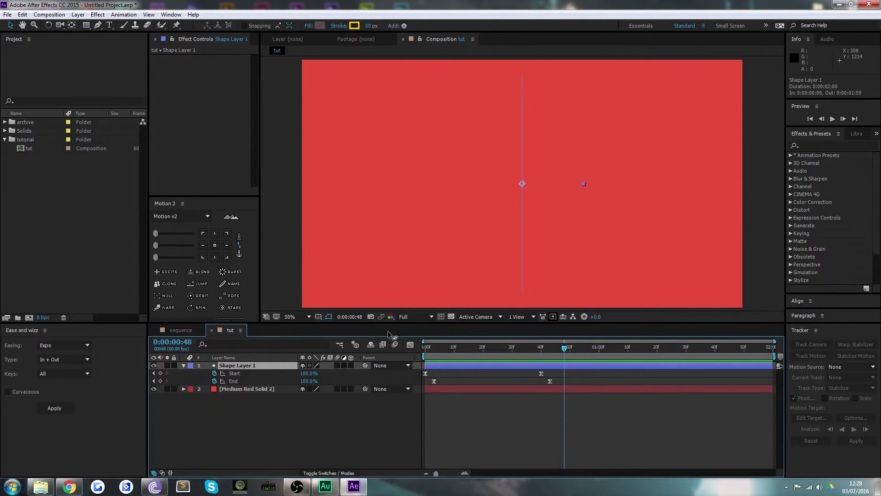
pyautogui.click(319, 445)
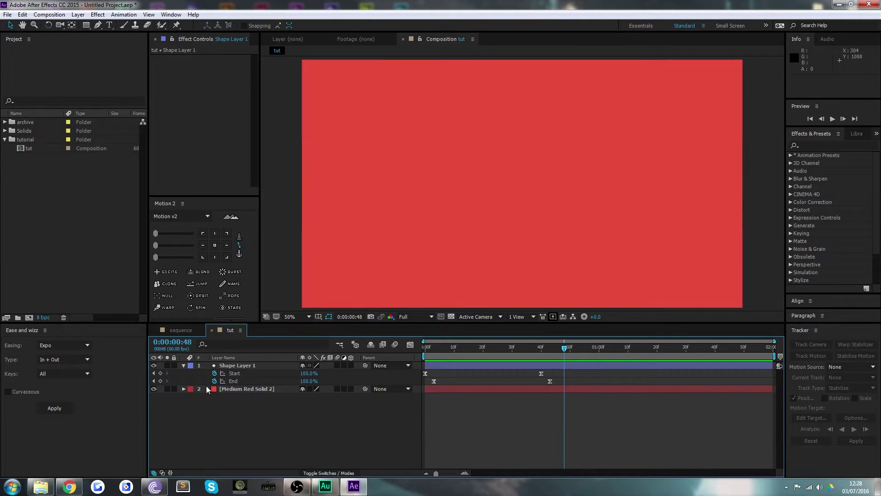
# Duplicate Shape Layer 1 and move the copy 60 px left to position 900, 540
pyautogui.click(224, 366)
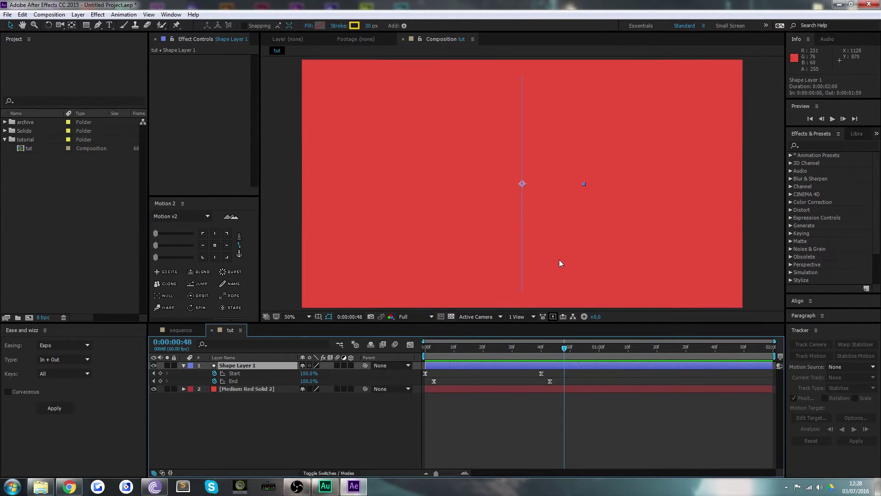
pyautogui.hotkey('ctrl', 'd')
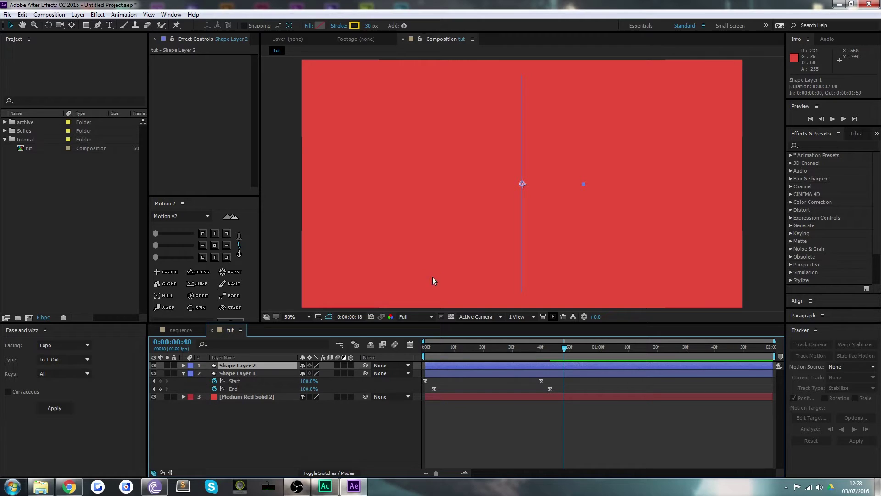
pyautogui.hotkey('shift', 'Left')
pyautogui.hotkey('shift', 'Left')
pyautogui.hotkey('shift', 'Left')
pyautogui.hotkey('shift', 'Left')
pyautogui.hotkey('shift', 'Left')
pyautogui.hotkey('shift', 'Left')
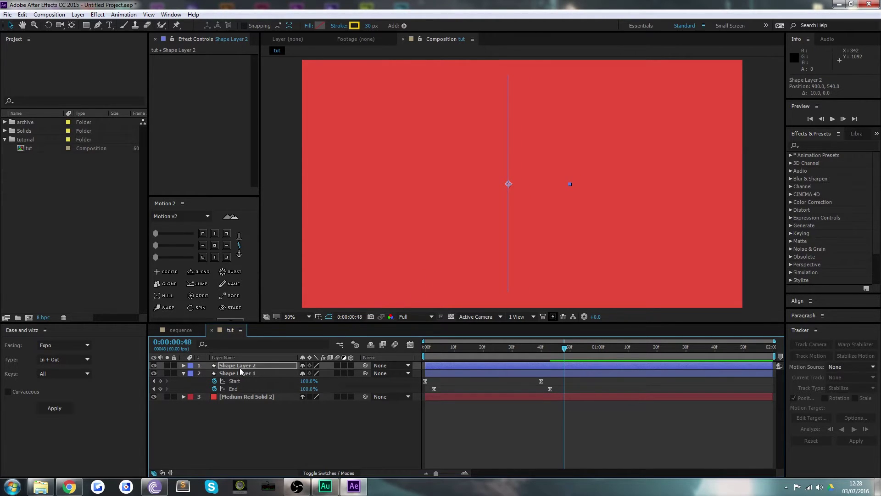
# Duplicate the newest line twice in succession, moving each copy a further 60 px left
pyautogui.hotkey('ctrl', 'd')
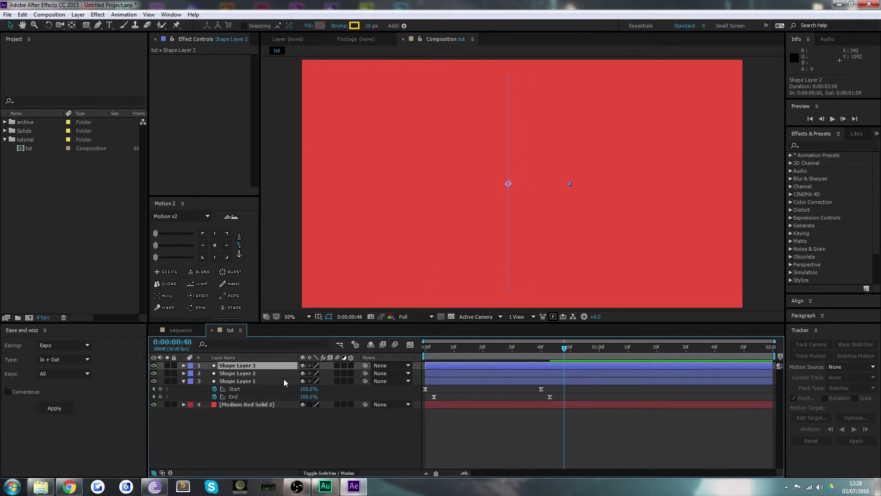
pyautogui.hotkey('shift', 'Left')
pyautogui.hotkey('shift', 'Left')
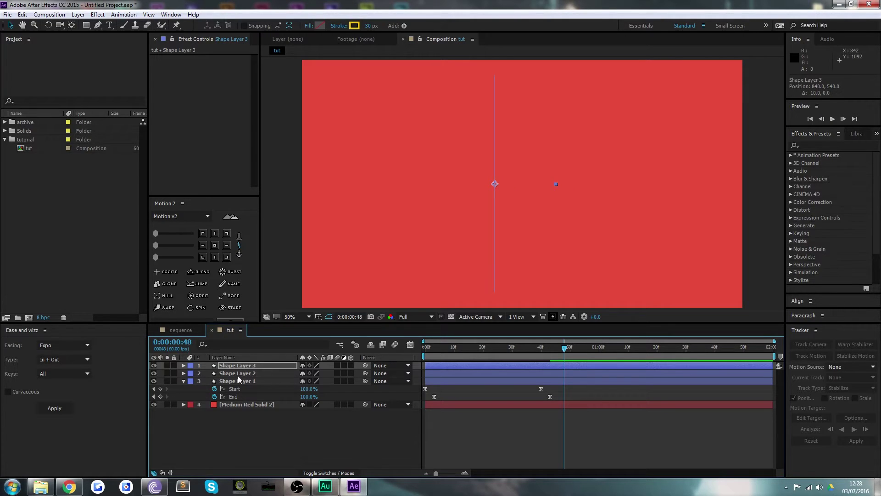
pyautogui.hotkey('ctrl', 'd')
pyautogui.hotkey('shift', 'Left')
pyautogui.hotkey('shift', 'Left')
pyautogui.hotkey('shift', 'Left')
pyautogui.hotkey('shift', 'Left')
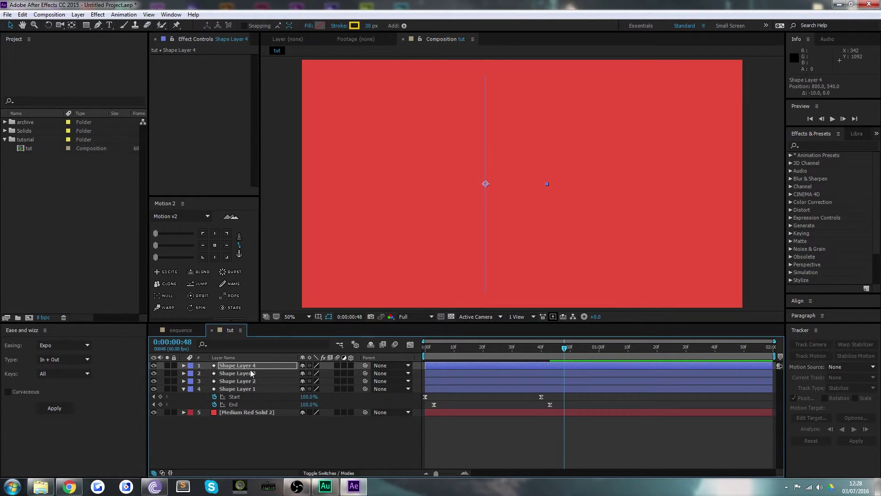
# Duplicate all four line layers together and move the copies 240 px left to continue the even spacing
pyautogui.click(254, 388)
pyautogui.keyDown('shift'); pyautogui.click(249, 367); pyautogui.keyUp('shift')
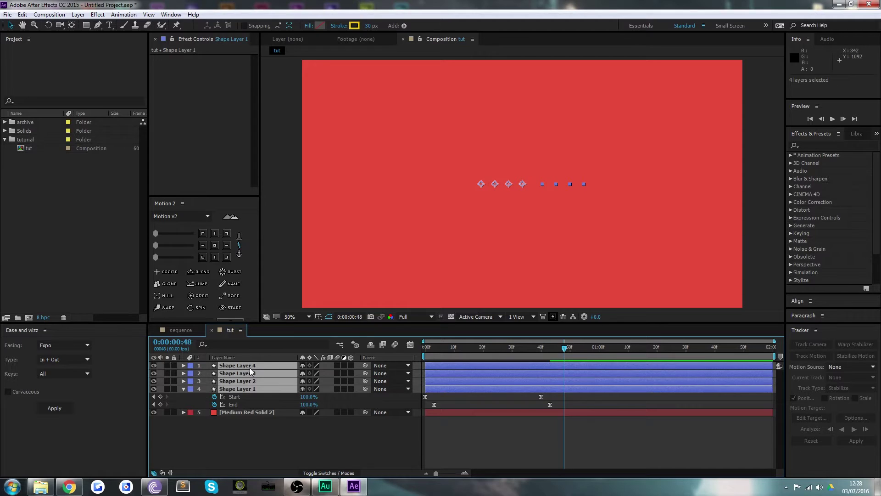
pyautogui.hotkey('ctrl', 'd')
pyautogui.moveTo(238, 409); pyautogui.dragTo(248, 372)
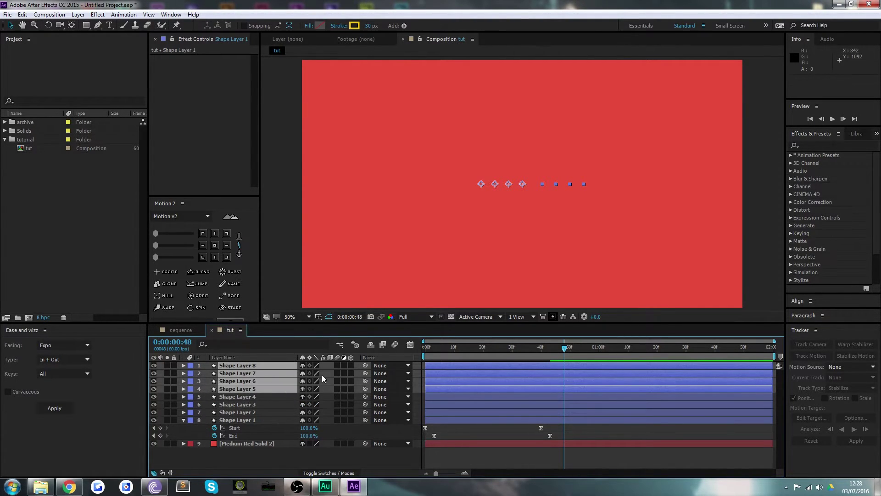
pyautogui.hotkey('shift', 'Left')
pyautogui.hotkey('shift', 'Left')
pyautogui.hotkey('shift', 'Left')
pyautogui.hotkey('shift', 'Left')
pyautogui.hotkey('shift', 'Left')
pyautogui.hotkey('shift', 'Left')
pyautogui.hotkey('shift', 'Left')
pyautogui.hotkey('shift', 'Left')
pyautogui.hotkey('shift', 'Left')
pyautogui.hotkey('shift', 'Left')
pyautogui.hotkey('shift', 'Left')
pyautogui.hotkey('shift', 'Left')
pyautogui.hotkey('shift', 'Left')
pyautogui.hotkey('shift', 'Left')
pyautogui.hotkey('shift', 'Left')
pyautogui.hotkey('shift', 'Left')
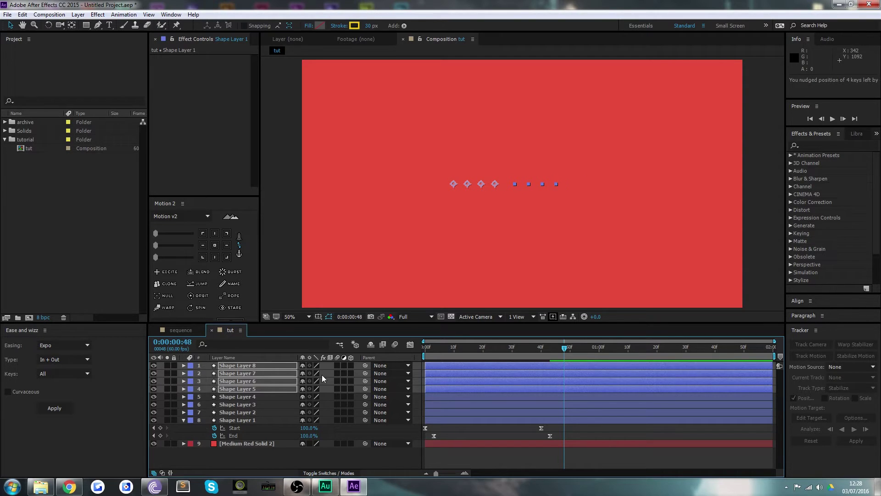
pyautogui.hotkey('shift', 'Left')
pyautogui.hotkey('shift', 'Left')
pyautogui.hotkey('shift', 'Left')
pyautogui.hotkey('shift', 'Left')
pyautogui.hotkey('shift', 'Left')
pyautogui.hotkey('shift', 'Left')
pyautogui.hotkey('shift', 'Left')
pyautogui.hotkey('shift', 'Left')
# Select all eight line layers and scrub from frame 0 to frame 21 to check the row of lines
pyautogui.moveTo(450, 346); pyautogui.dragTo(261, 390)
pyautogui.click(240, 421)
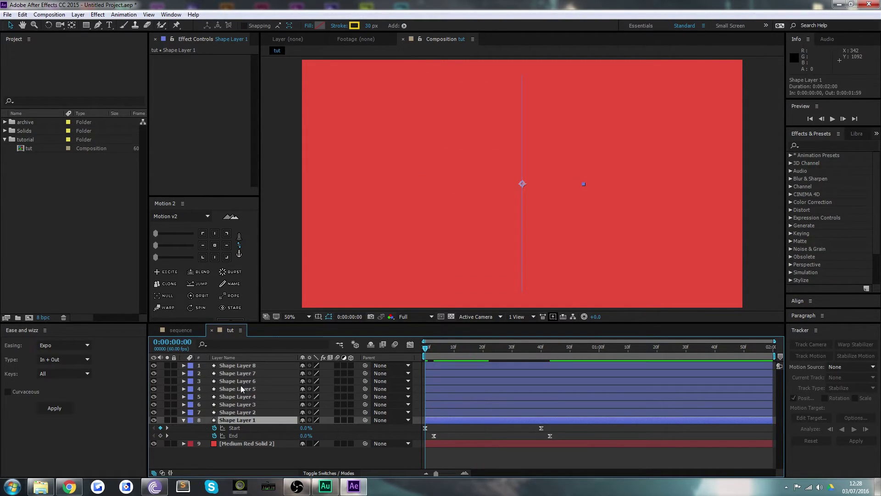
pyautogui.keyDown('shift'); pyautogui.click(244, 365); pyautogui.keyUp('shift')
pyautogui.moveTo(483, 349); pyautogui.dragTo(486, 349)
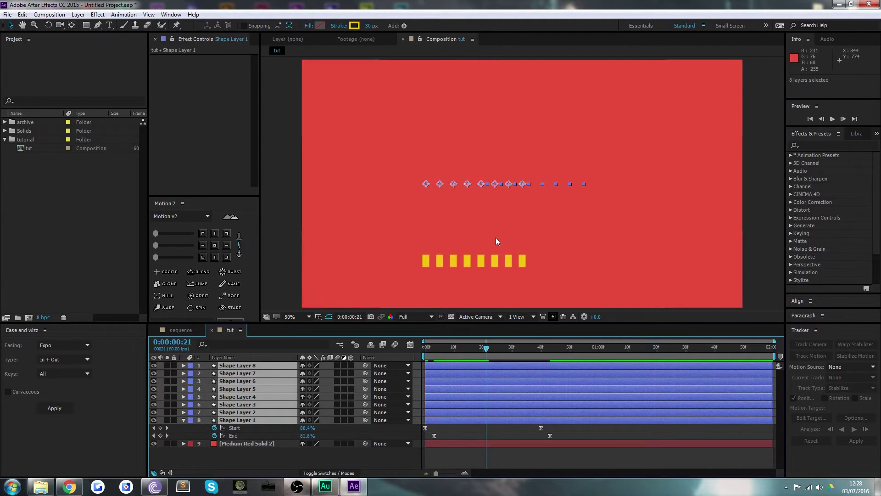
# Lock the Medium Red Solid 2 background layer
pyautogui.click(470, 285)
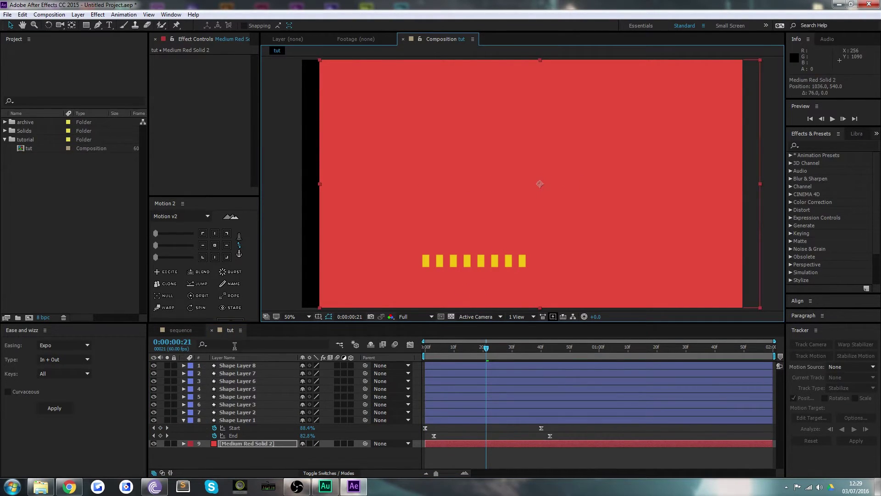
pyautogui.click(246, 420)
pyautogui.keyDown('shift'); pyautogui.click(242, 366); pyautogui.keyUp('shift')
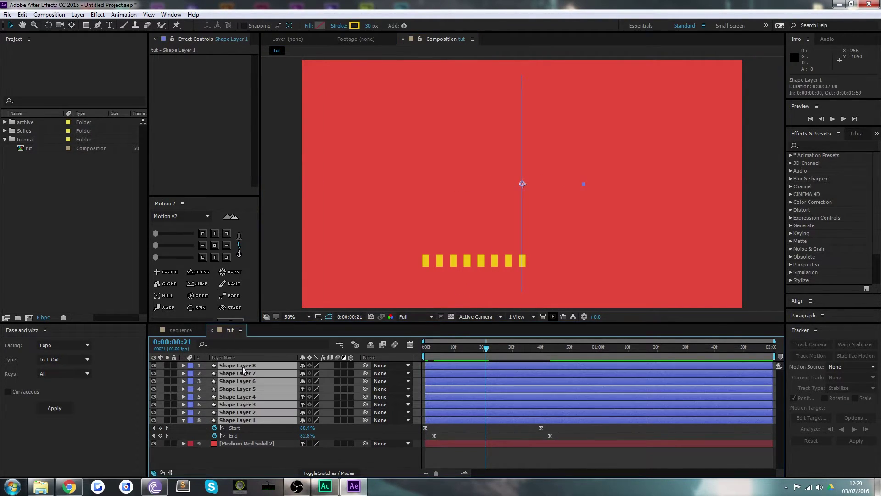
pyautogui.click(174, 444)
# Select all eight line layers and move them together about 260 px right, nearer the composition's centre
pyautogui.click(464, 259)
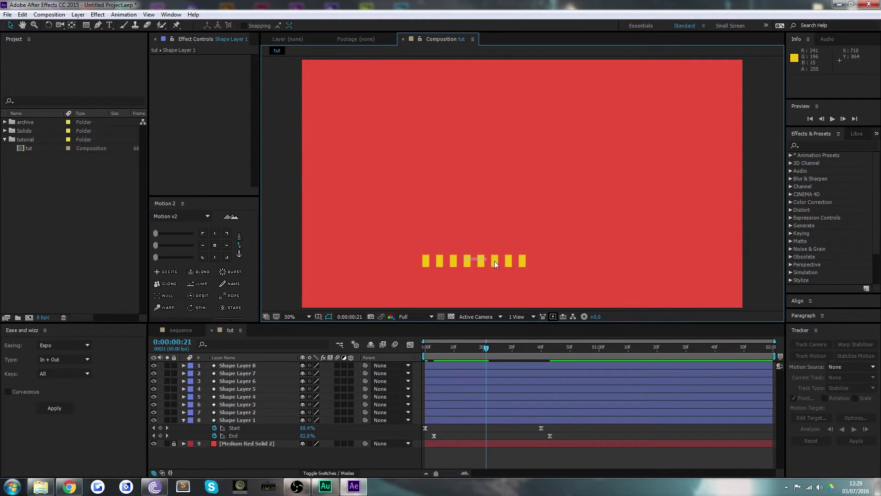
pyautogui.hotkey('ctrl', 'a')
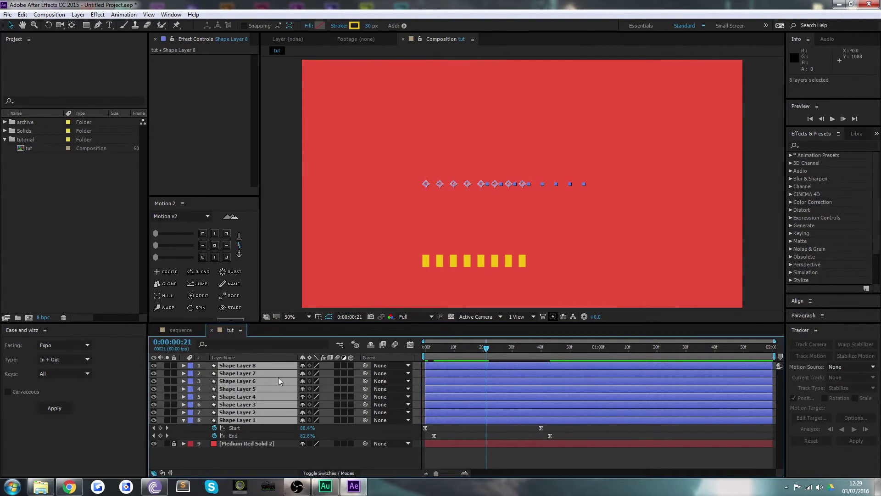
pyautogui.hotkey('shift', 'Right')
pyautogui.hotkey('shift', 'Right')
pyautogui.hotkey('shift', 'Right')
pyautogui.hotkey('shift', 'Right')
pyautogui.hotkey('shift', 'Right')
pyautogui.hotkey('shift', 'Right')
pyautogui.hotkey('shift', 'Right')
pyautogui.hotkey('shift', 'Right')
pyautogui.hotkey('shift', 'Right')
pyautogui.hotkey('shift', 'Right')
pyautogui.hotkey('shift', 'Right')
pyautogui.hotkey('shift', 'Right')
pyautogui.hotkey('shift', 'Right')
pyautogui.hotkey('shift', 'Right')
pyautogui.hotkey('shift', 'Right')
pyautogui.hotkey('shift', 'Right')
pyautogui.hotkey('shift', 'Right')
pyautogui.hotkey('shift', 'Right')
pyautogui.hotkey('shift', 'Right')
pyautogui.hotkey('shift', 'Right')
pyautogui.hotkey('shift', 'Right')
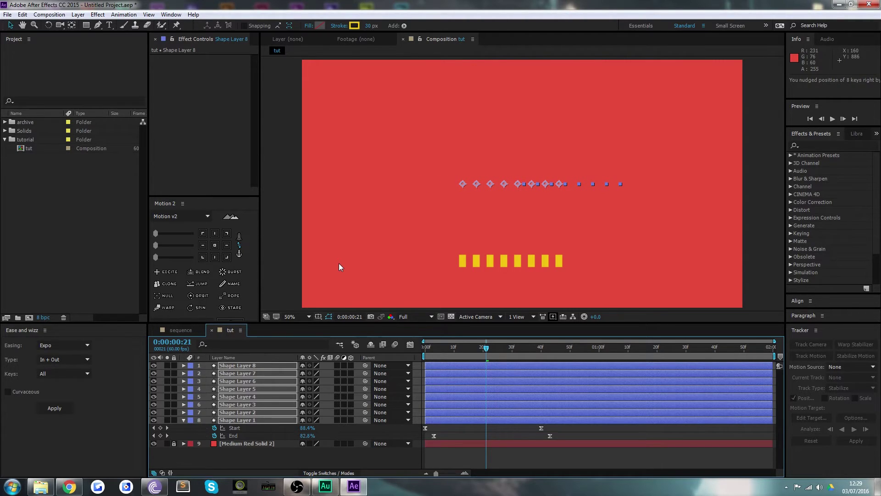
pyautogui.hotkey('shift', 'Left')
pyautogui.hotkey('shift', 'Left')
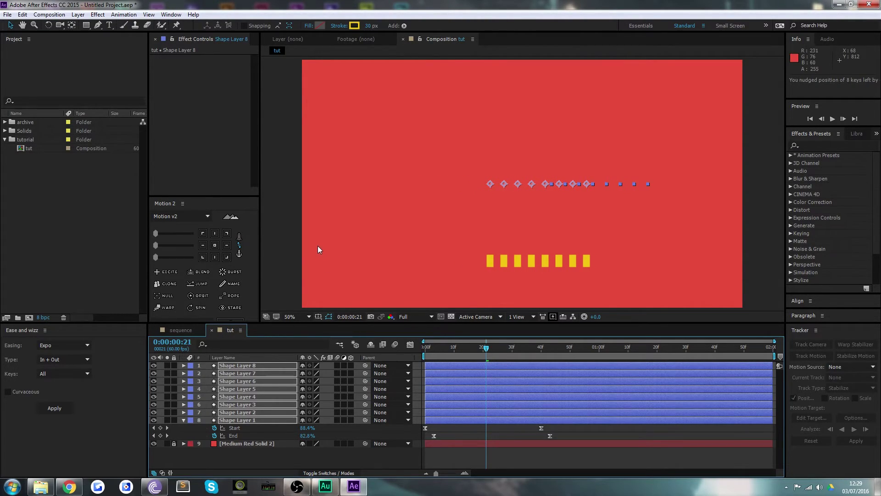
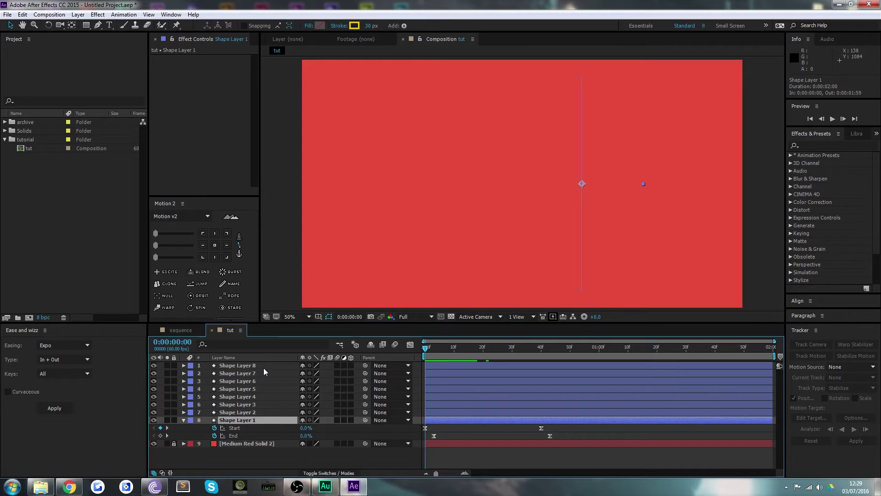
# Trim the ends of all eight line layers so each lasts 4 frames from frame 0
pyautogui.keyDown('shift'); pyautogui.click(263, 368); pyautogui.keyUp('shift')
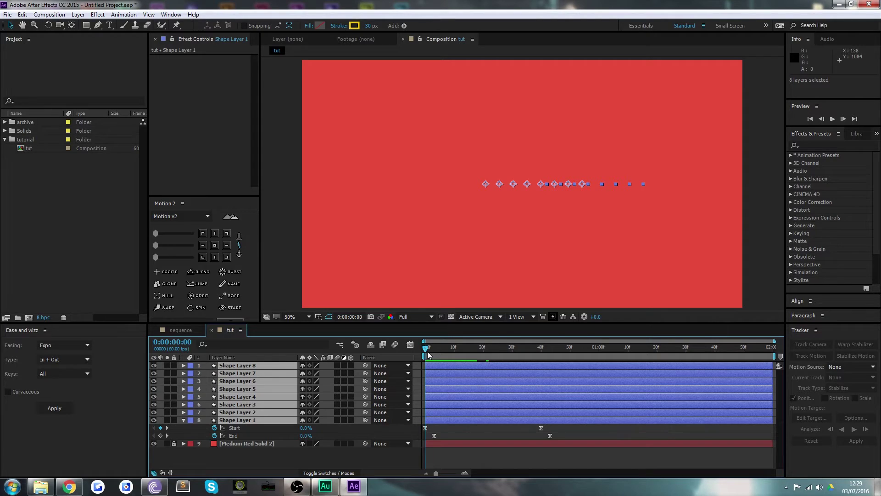
pyautogui.press('space')
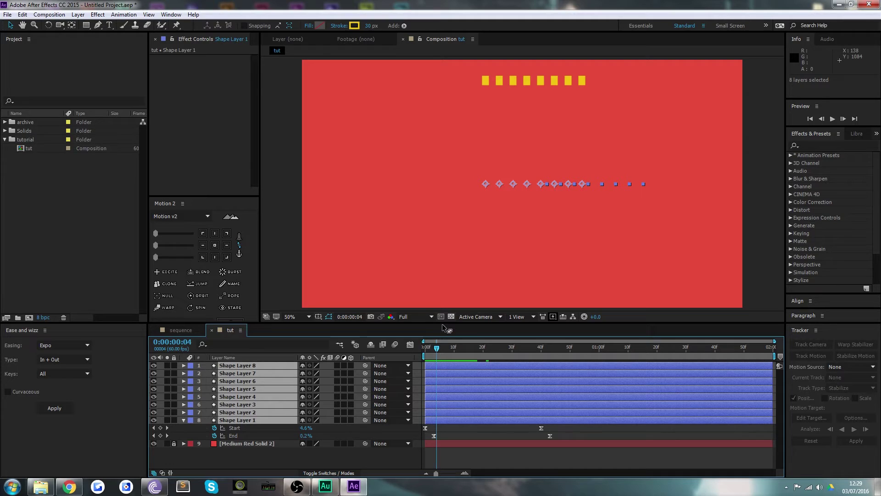
pyautogui.hotkey('alt', ']')
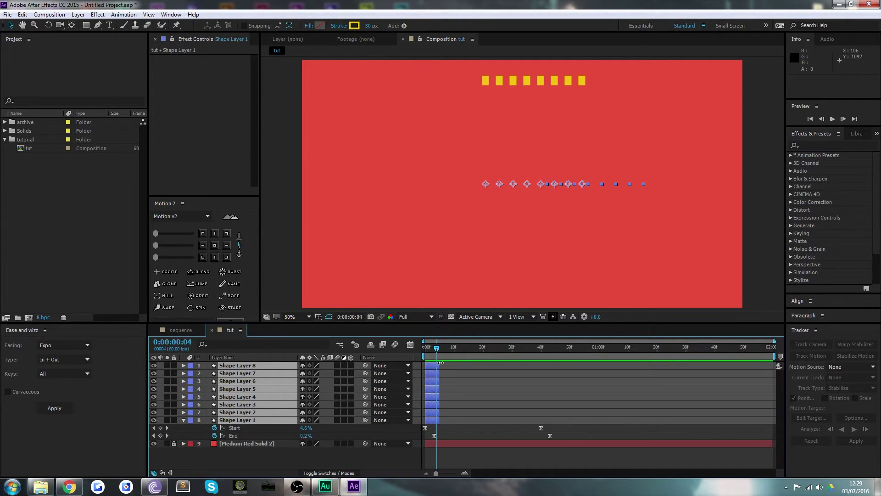
pyautogui.moveTo(439, 368)
pyautogui.mouseDown()
pyautogui.moveTo(421, 352)
pyautogui.moveTo(442, 362)
pyautogui.mouseUp()
pyautogui.click(432, 348)
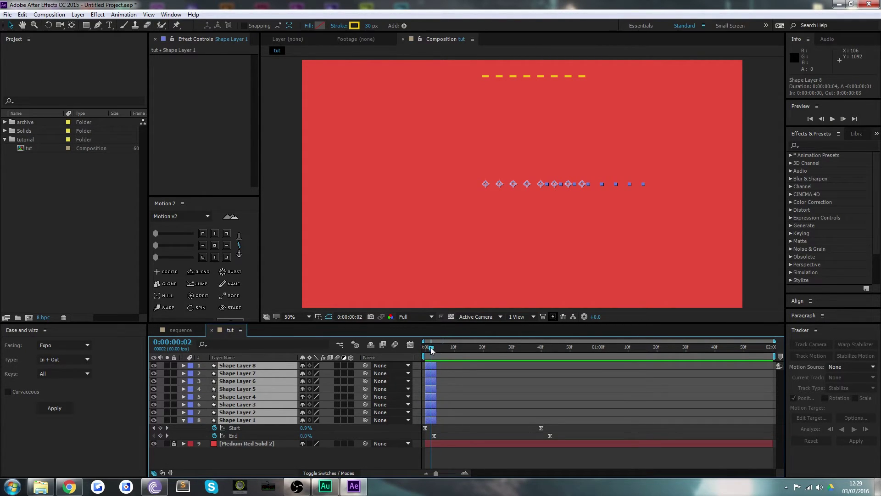
# Sequence all eight line layers end to end without overlap, starting with Shape Layer 1 and finishing with Shape Layer 8
pyautogui.click(250, 460)
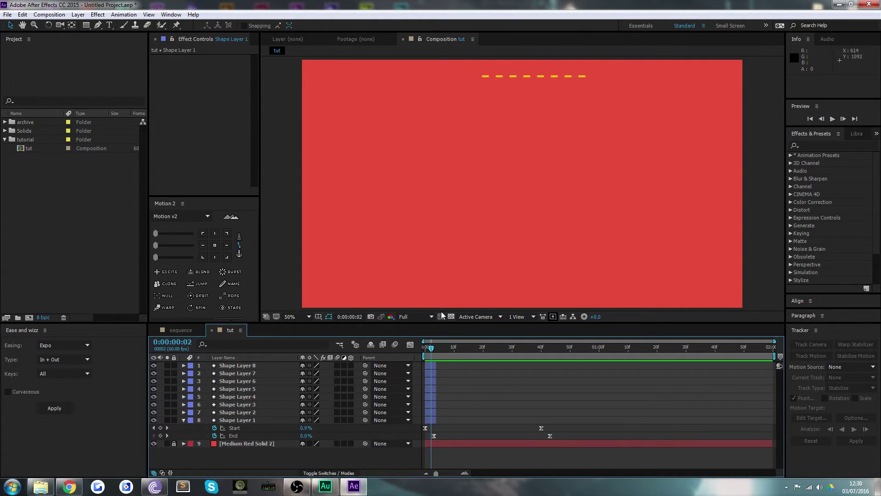
pyautogui.click(249, 420)
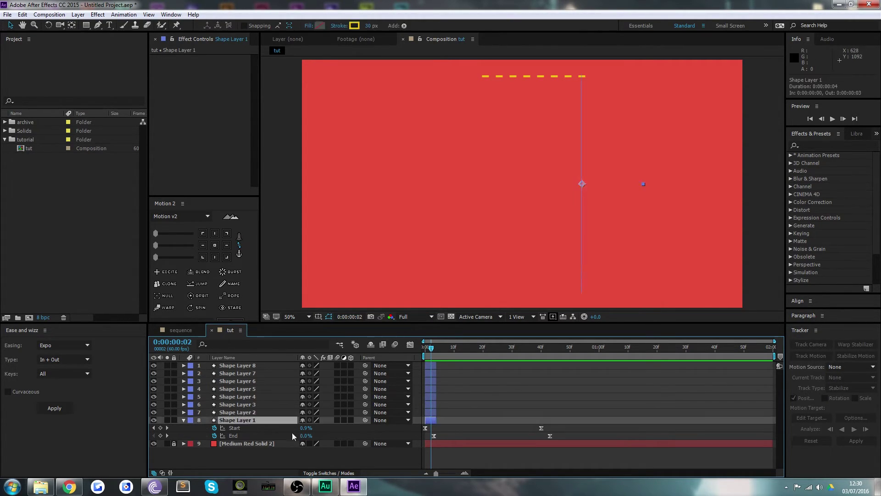
pyautogui.keyDown('shift'); pyautogui.click(247, 364); pyautogui.keyUp('shift')
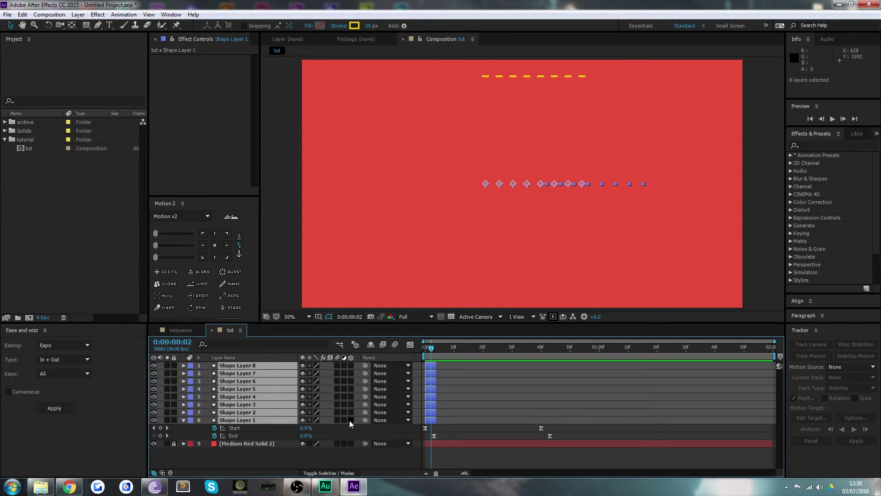
pyautogui.rightClick(237, 373)
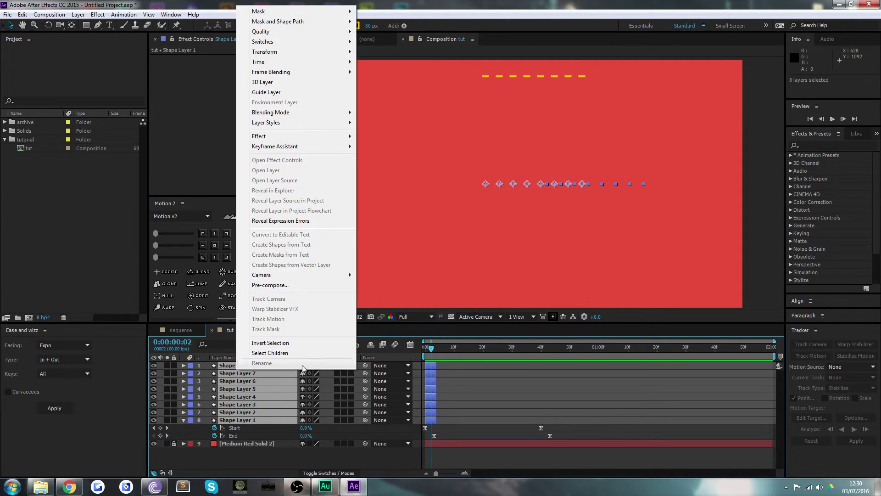
pyautogui.moveTo(292, 147)
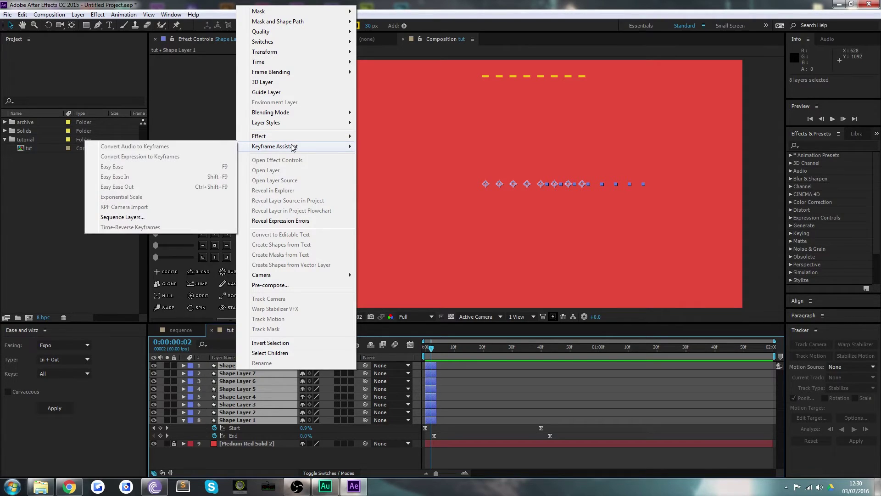
pyautogui.click(138, 218)
pyautogui.moveTo(409, 202); pyautogui.dragTo(320, 145)
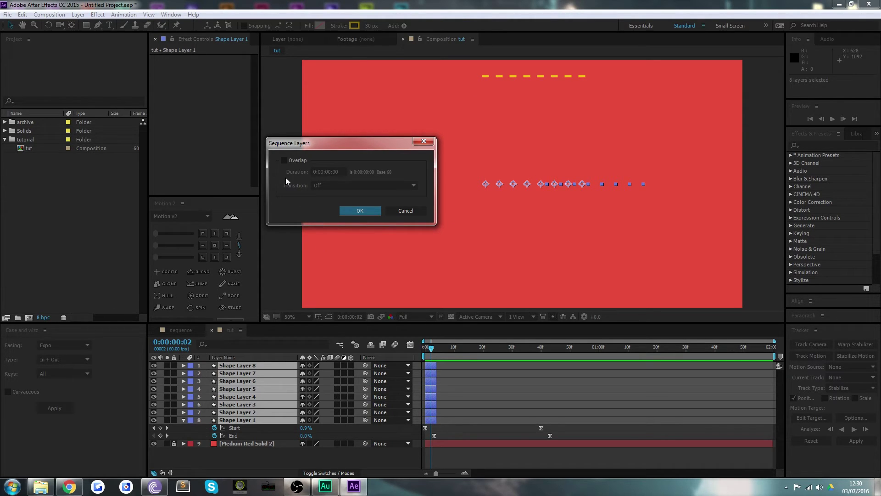
pyautogui.click(284, 160)
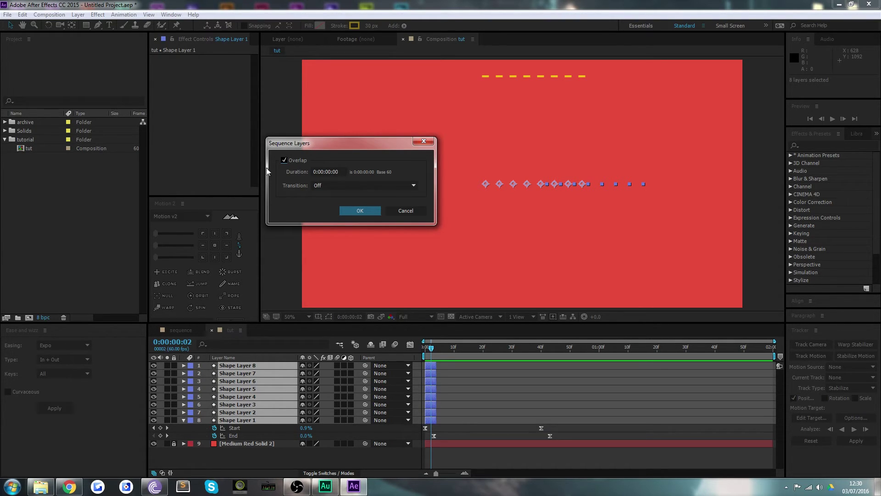
pyautogui.click(285, 160)
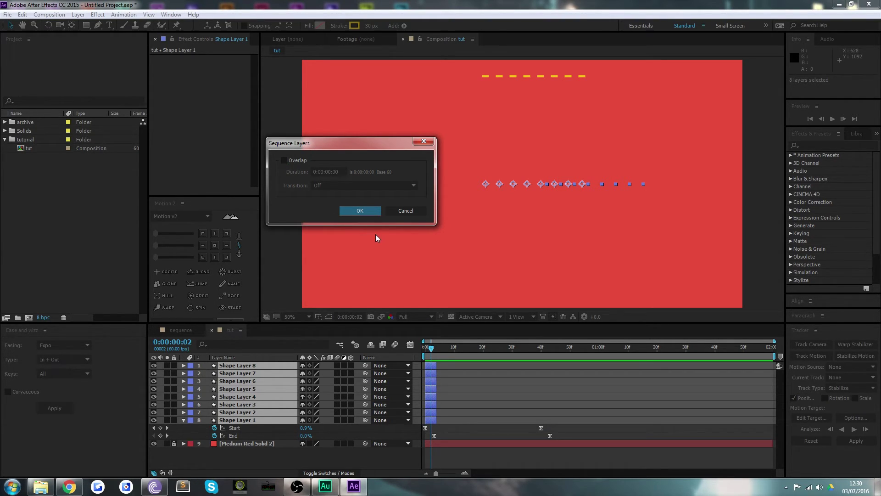
pyautogui.click(364, 212)
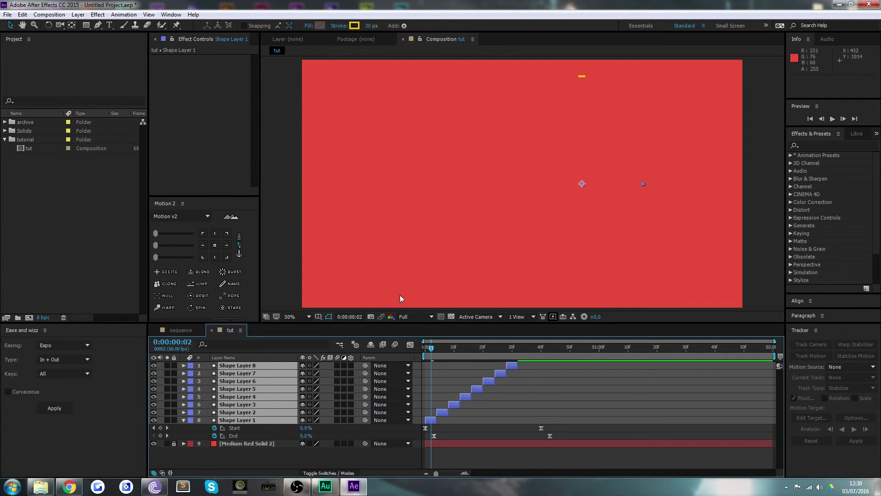
# Extend the ends of all eight staggered line layers past the composition's end and preview the animation from frame 0
pyautogui.moveTo(428, 350); pyautogui.dragTo(521, 326)
pyautogui.press('space')
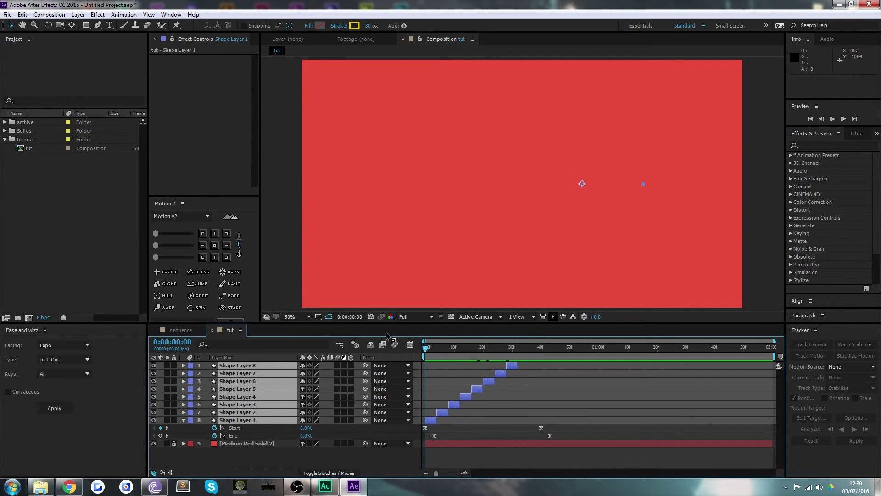
pyautogui.press('space')
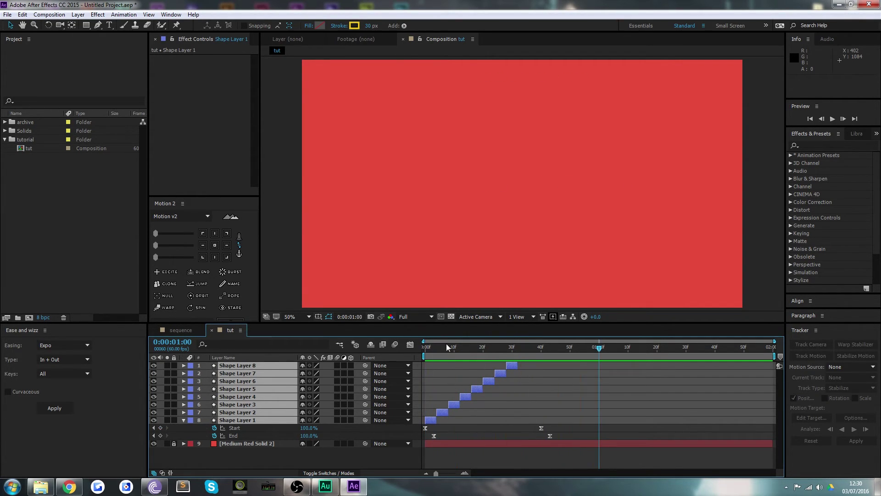
pyautogui.moveTo(439, 420); pyautogui.dragTo(862, 456)
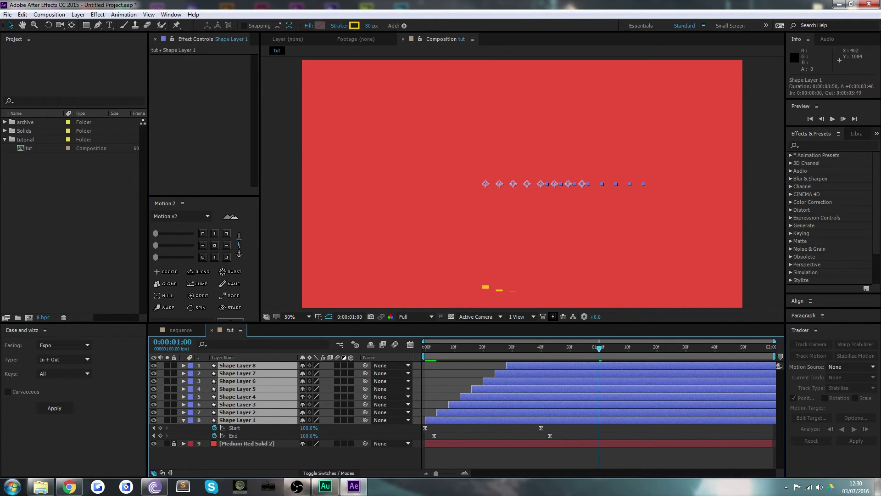
pyautogui.moveTo(442, 347); pyautogui.dragTo(392, 353)
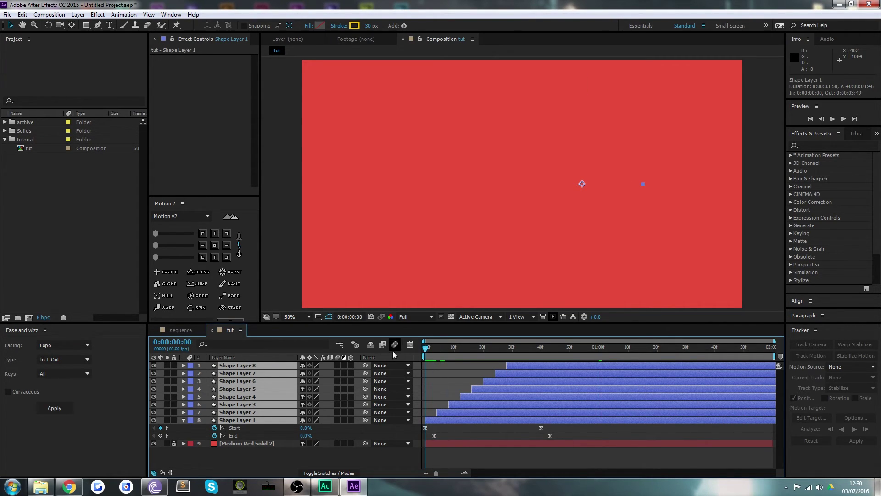
pyautogui.press('space')
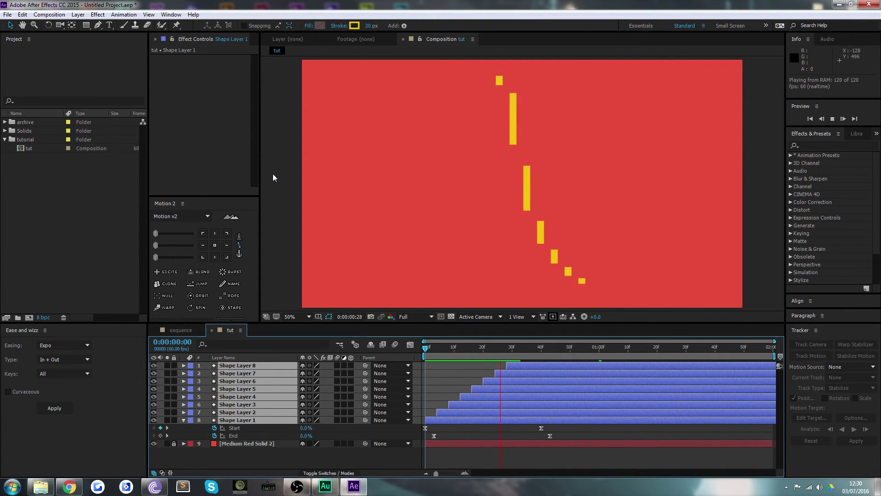
# End the work area at 0:00:01:24, trim the composition to it, and play the shortened animation
pyautogui.click(669, 348)
pyautogui.press('n')
pyautogui.rightClick(608, 354)
pyautogui.click(663, 386)
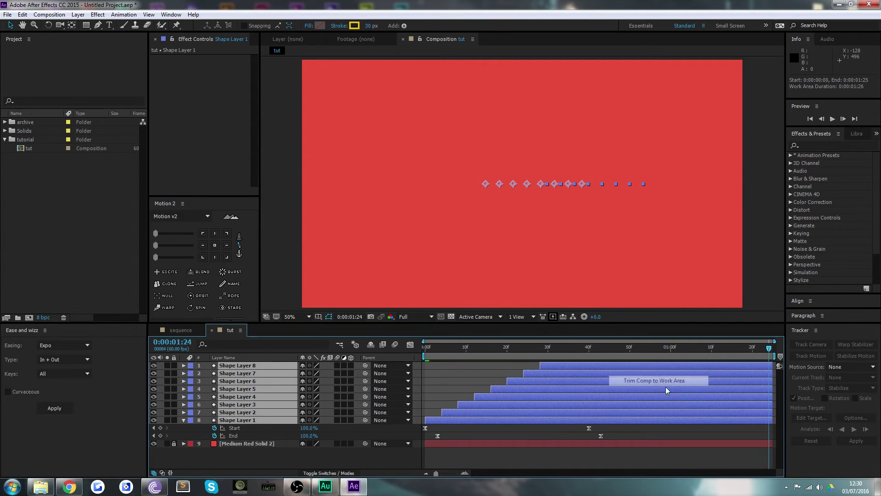
pyautogui.click(832, 119)
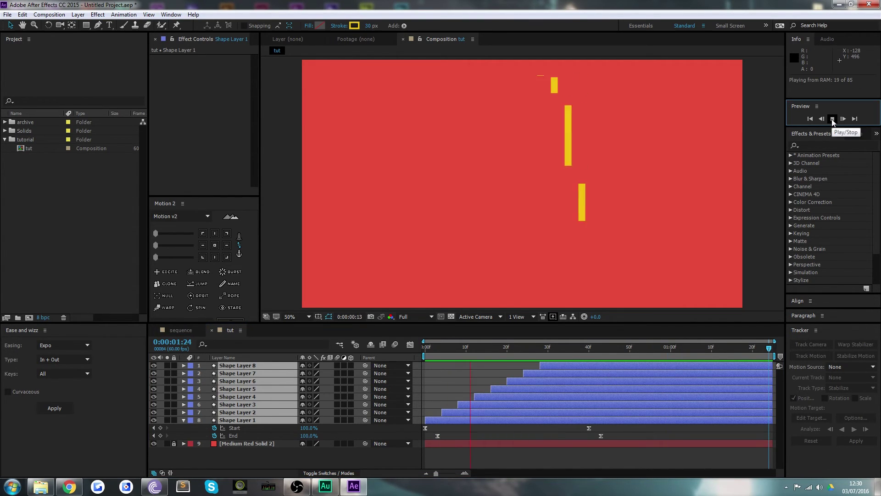